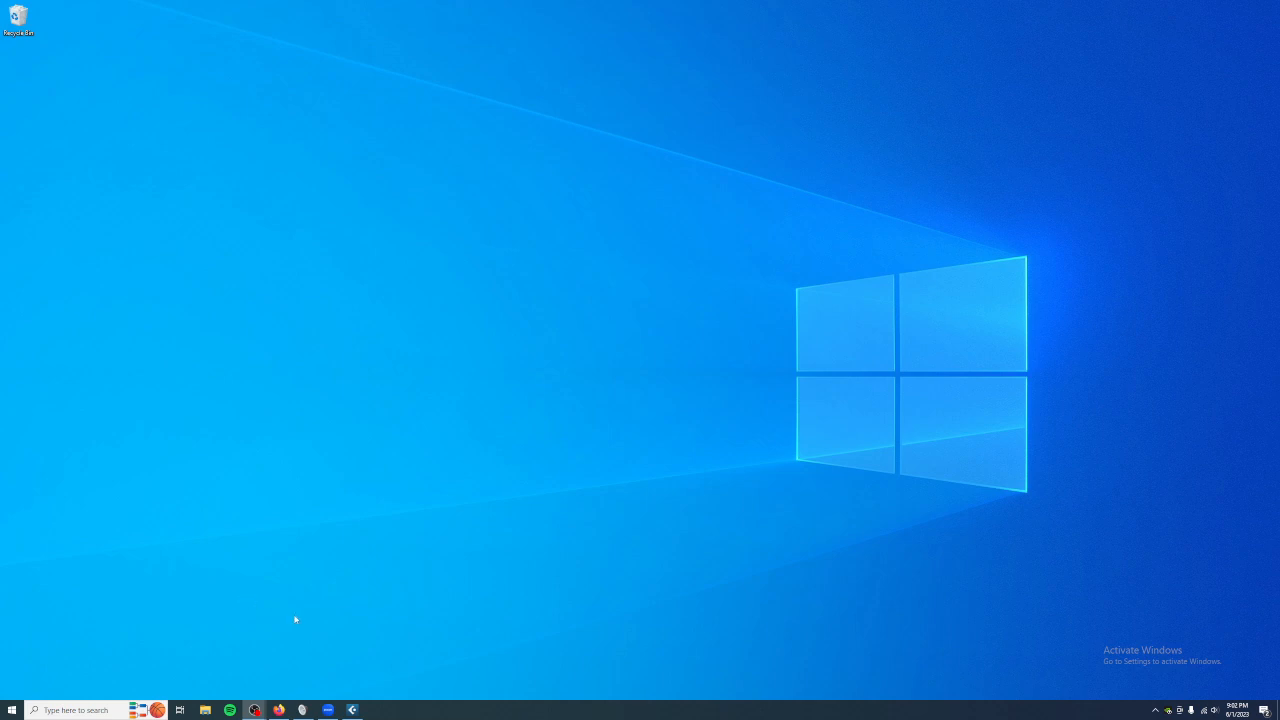
- Switch to Firefox and examine the VB-Audio Additional Virtual Cables page, especially the VB-Cables A+B download section
left_click(279, 709)
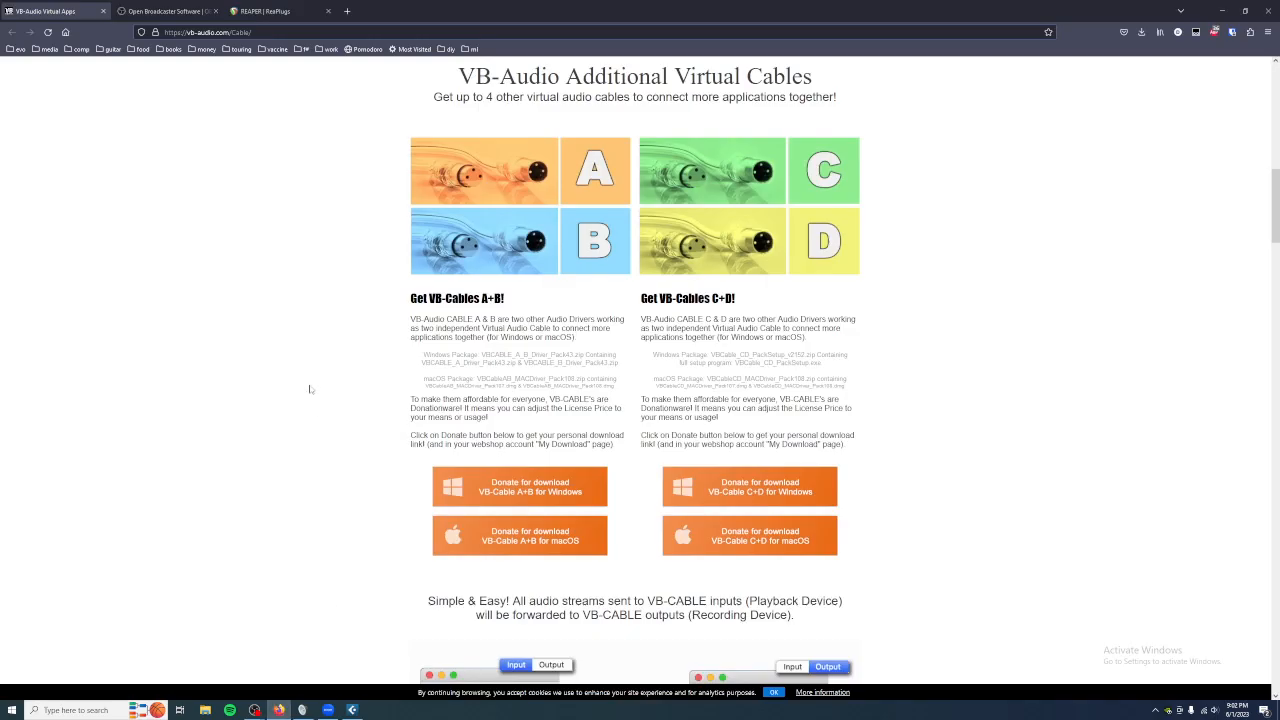
left_click_drag(458, 78, 804, 78)
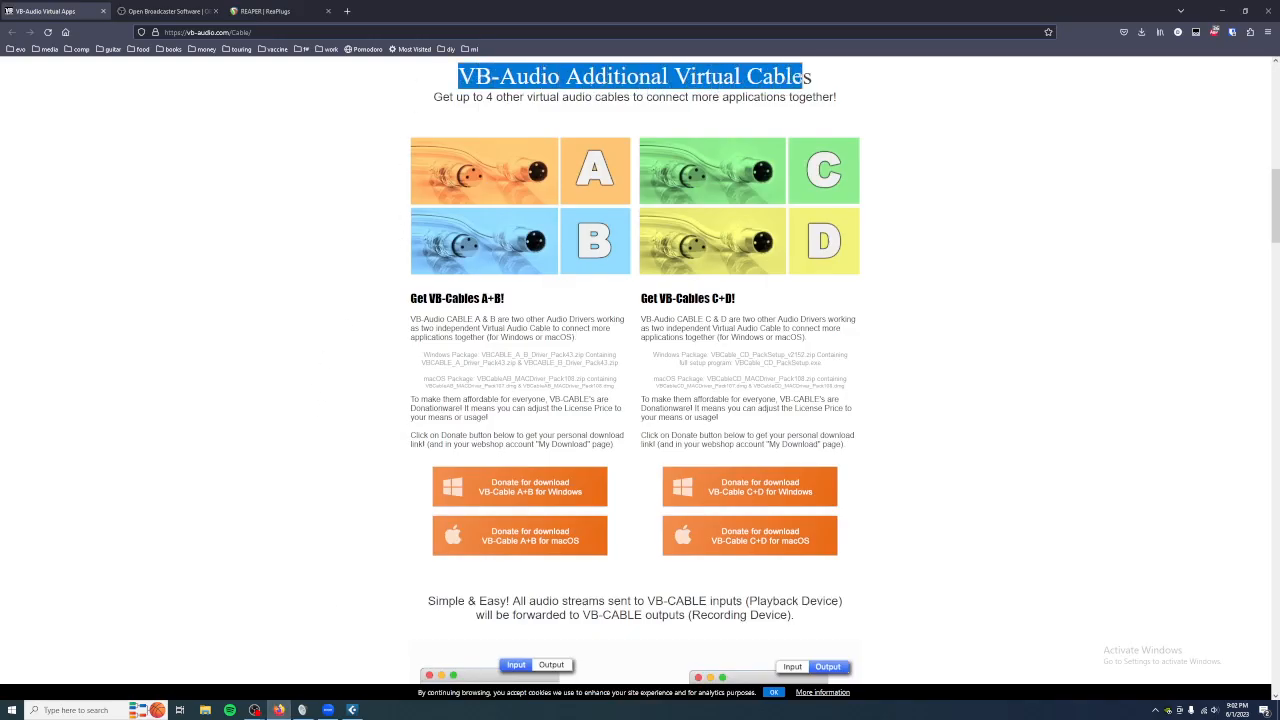
left_click(801, 79)
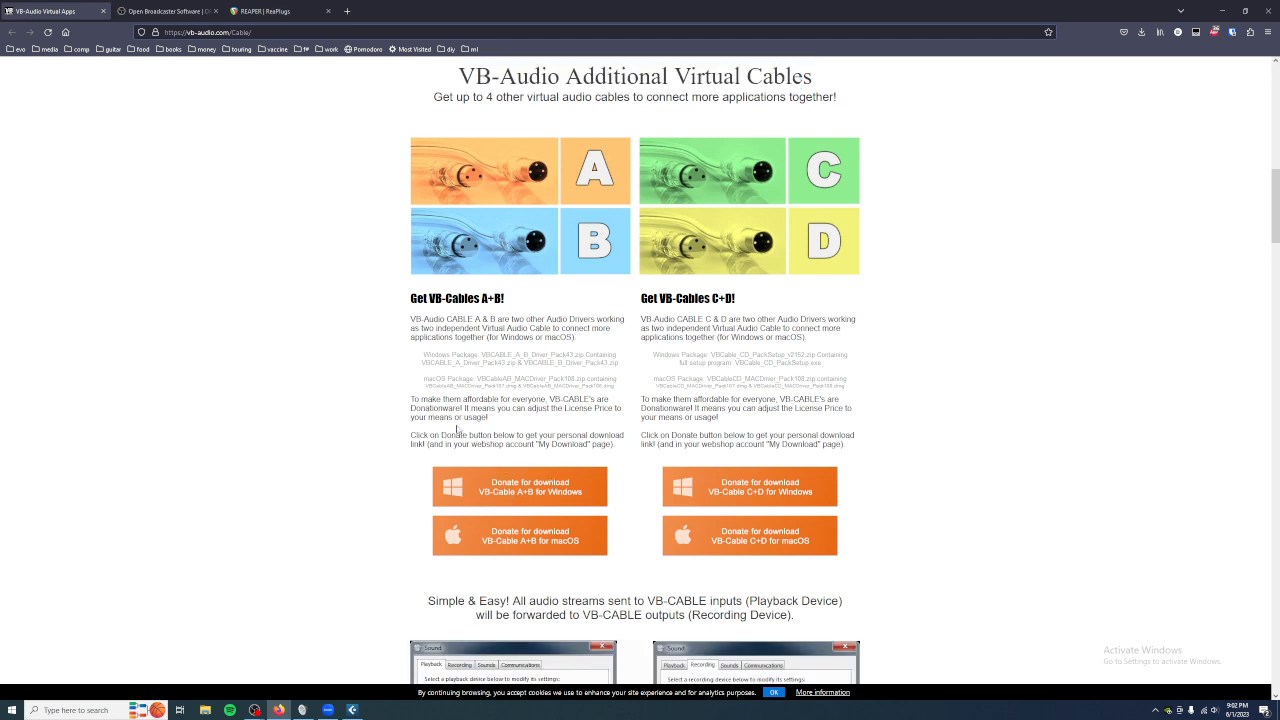
left_click_drag(409, 311, 502, 296)
left_click(505, 295)
- View the OBS Studio download page and the ReaPlugs VST FX Suite page, and minimize the browser
left_click(172, 11)
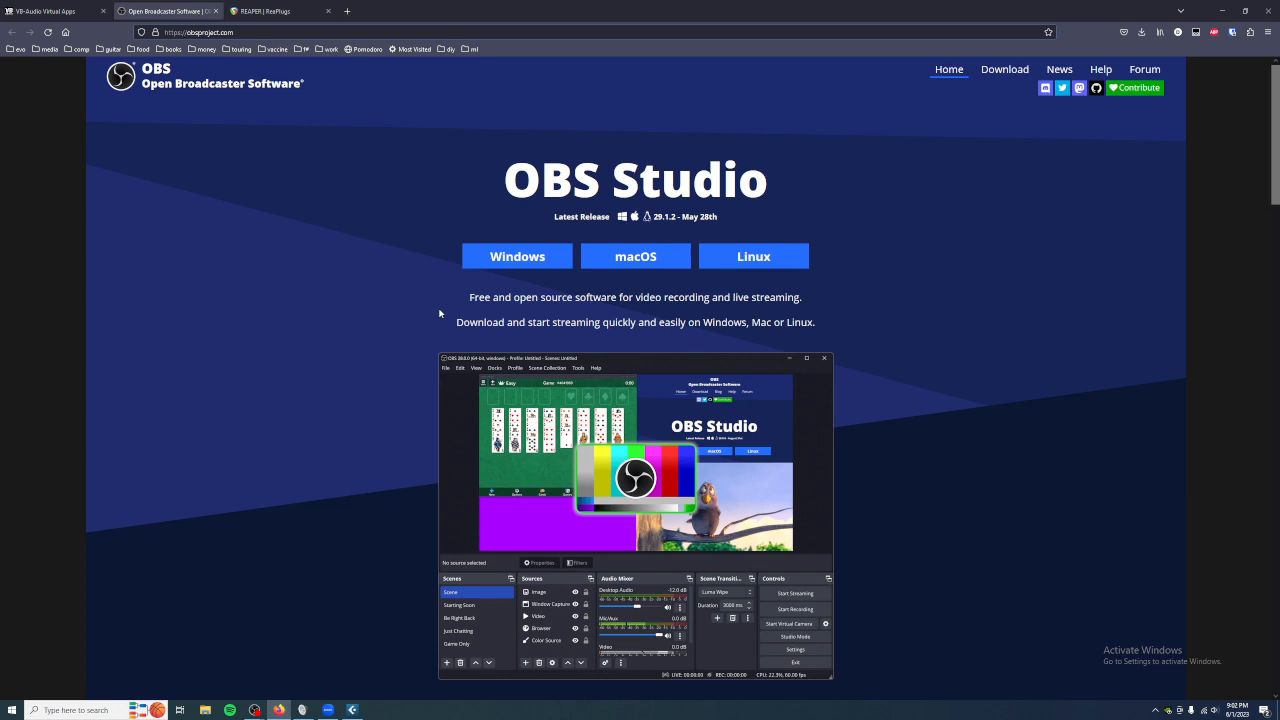
left_click(264, 11)
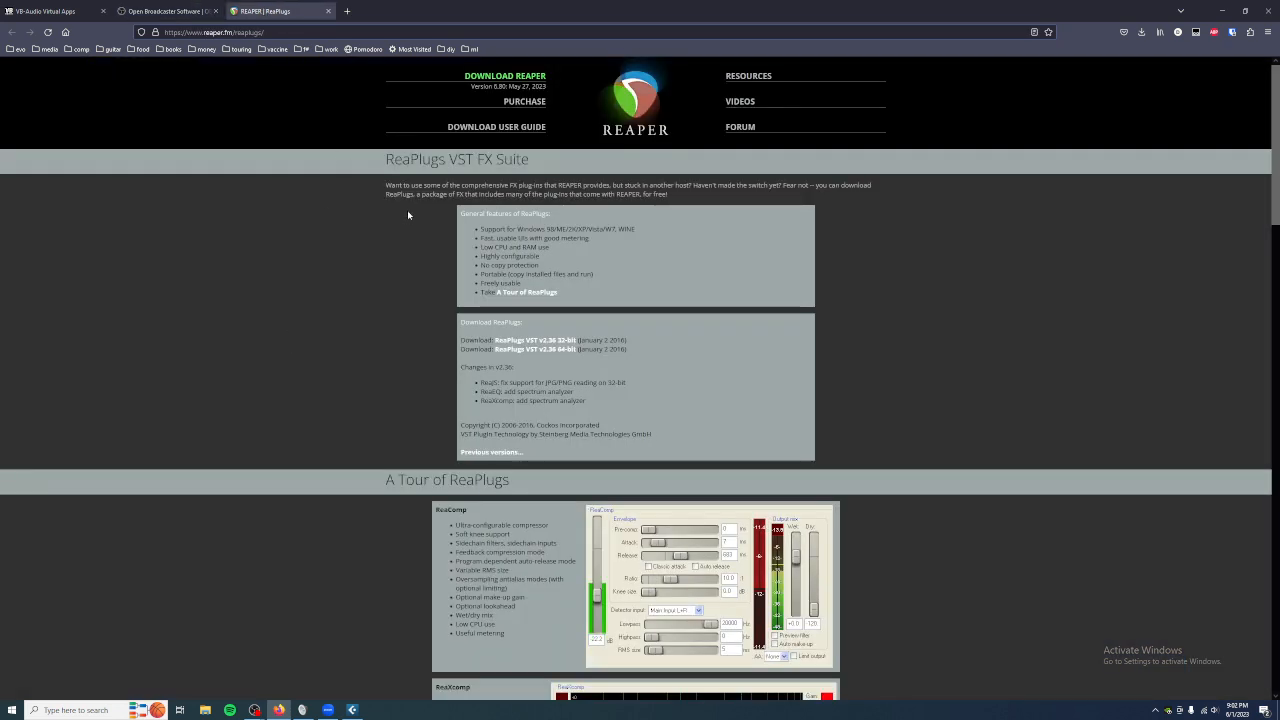
left_click_drag(384, 163, 440, 162)
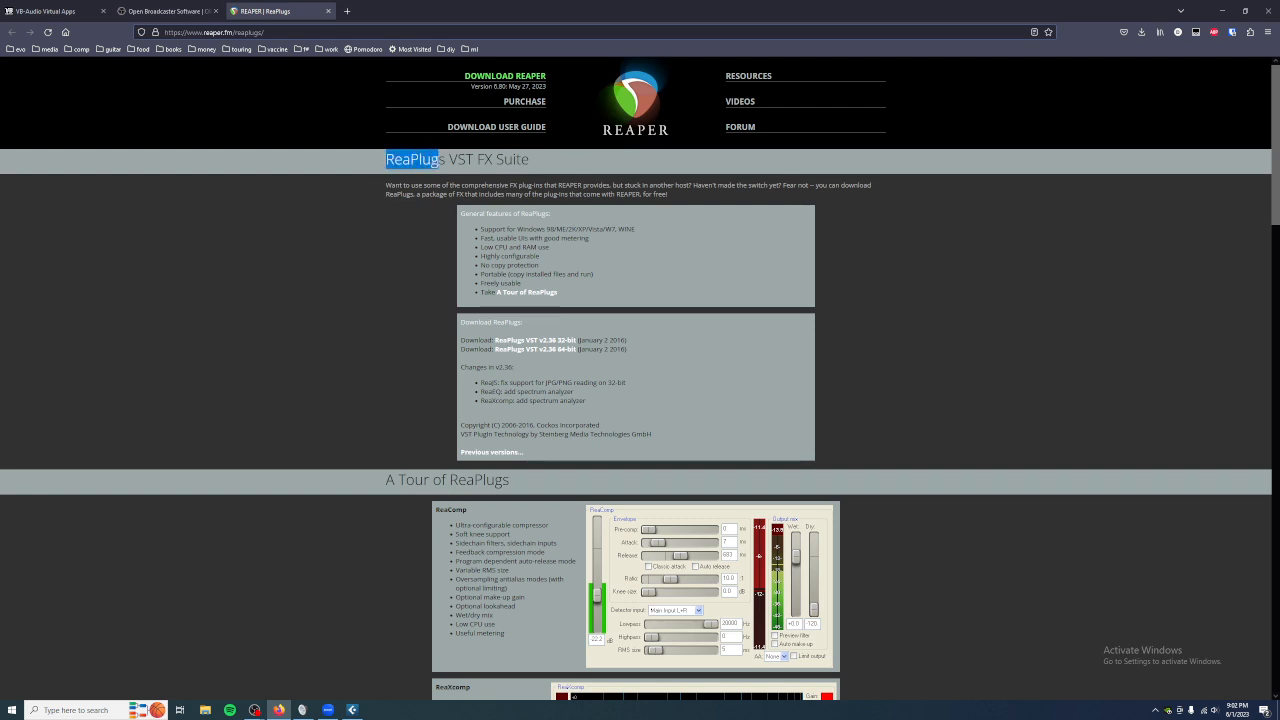
left_click(437, 313)
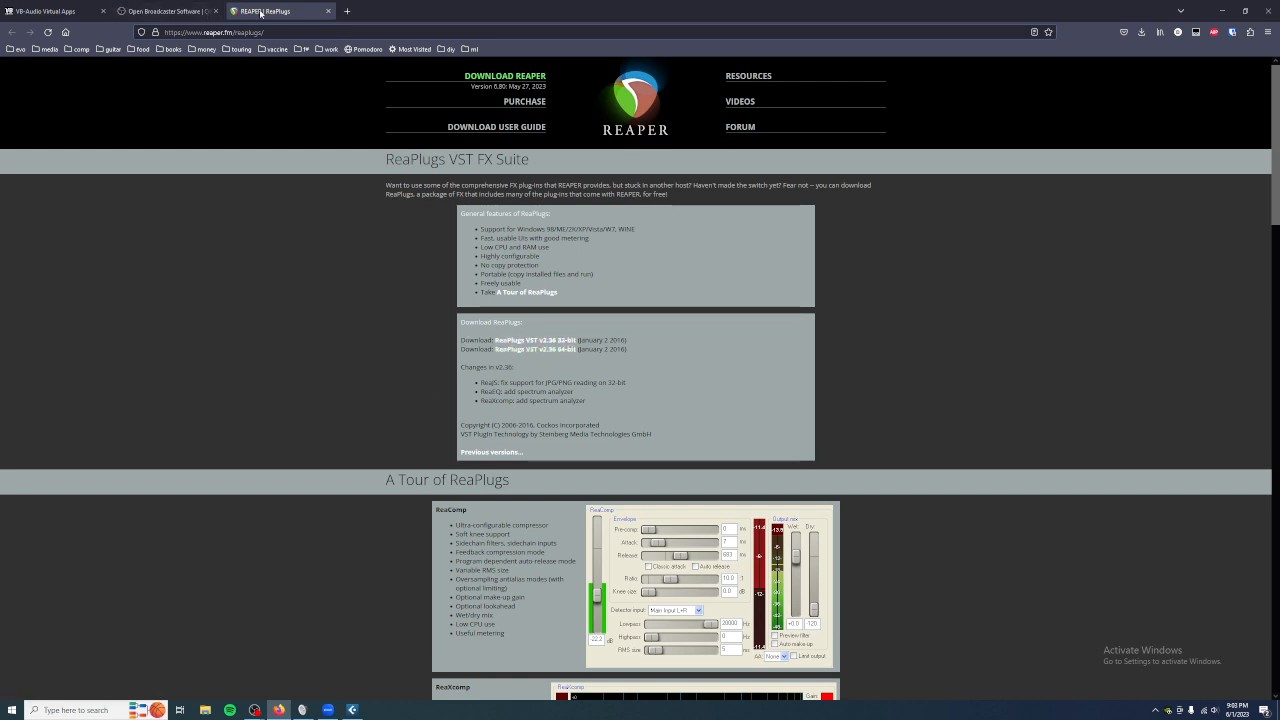
left_click(181, 14)
left_click(75, 15)
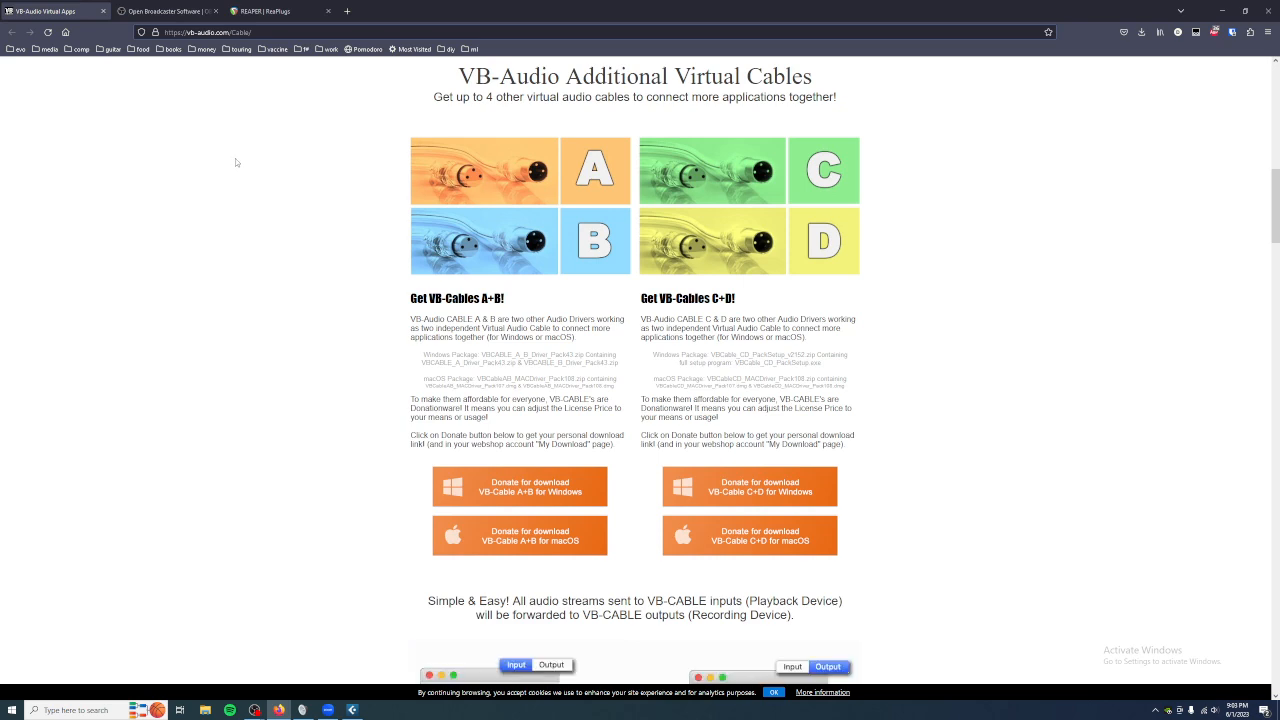
left_click(1224, 11)
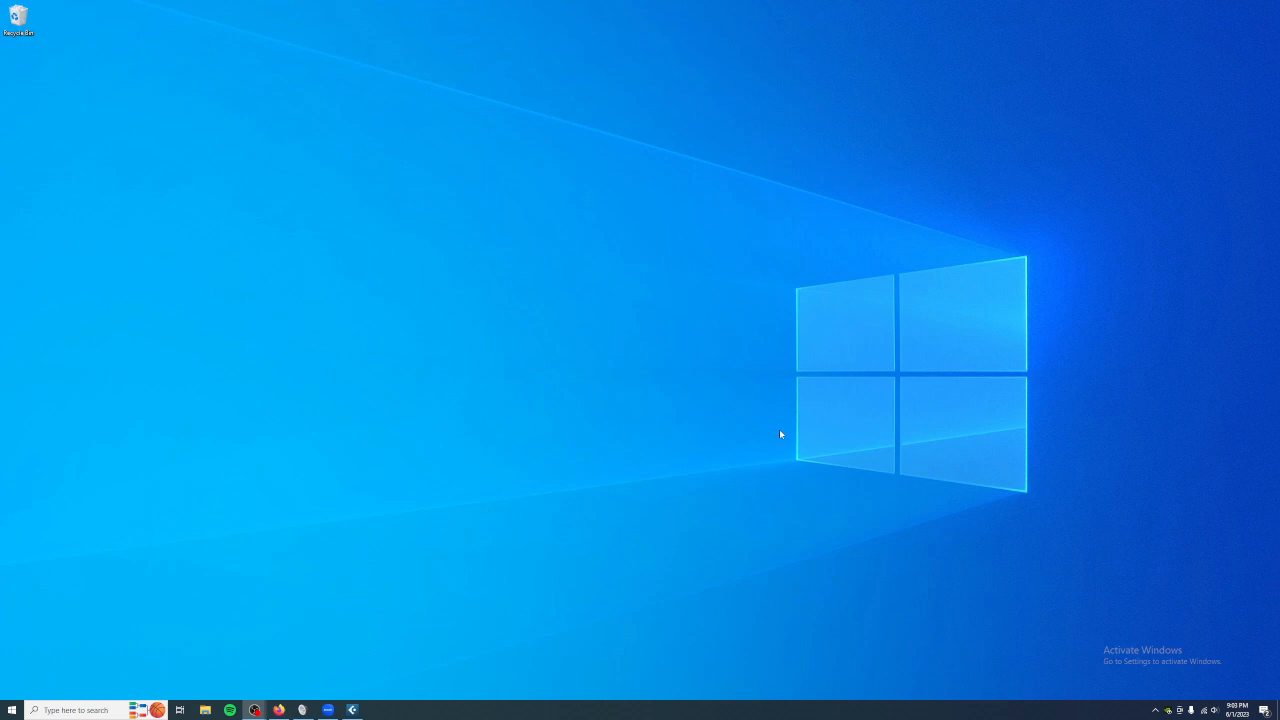
- Switch to the Cubase project window and shrink the MixConsole area to give the track area more height
left_click(353, 710)
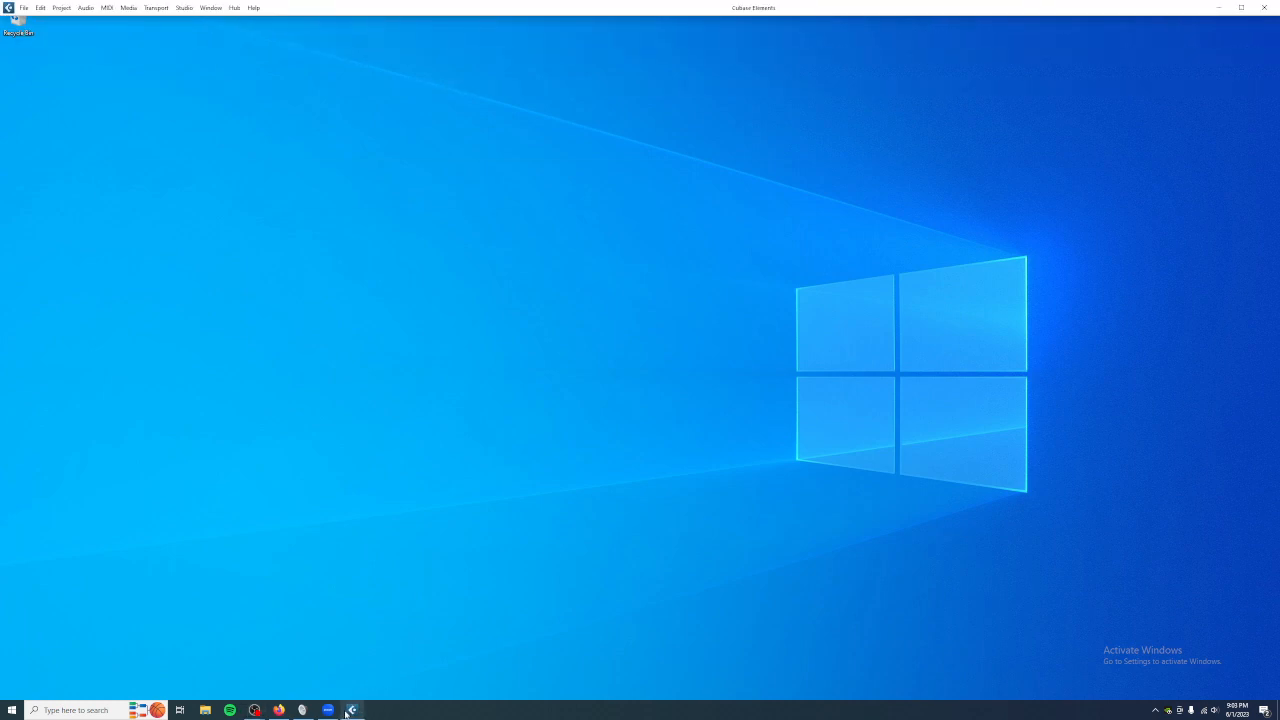
mouse_move(353, 710)
left_click(355, 673)
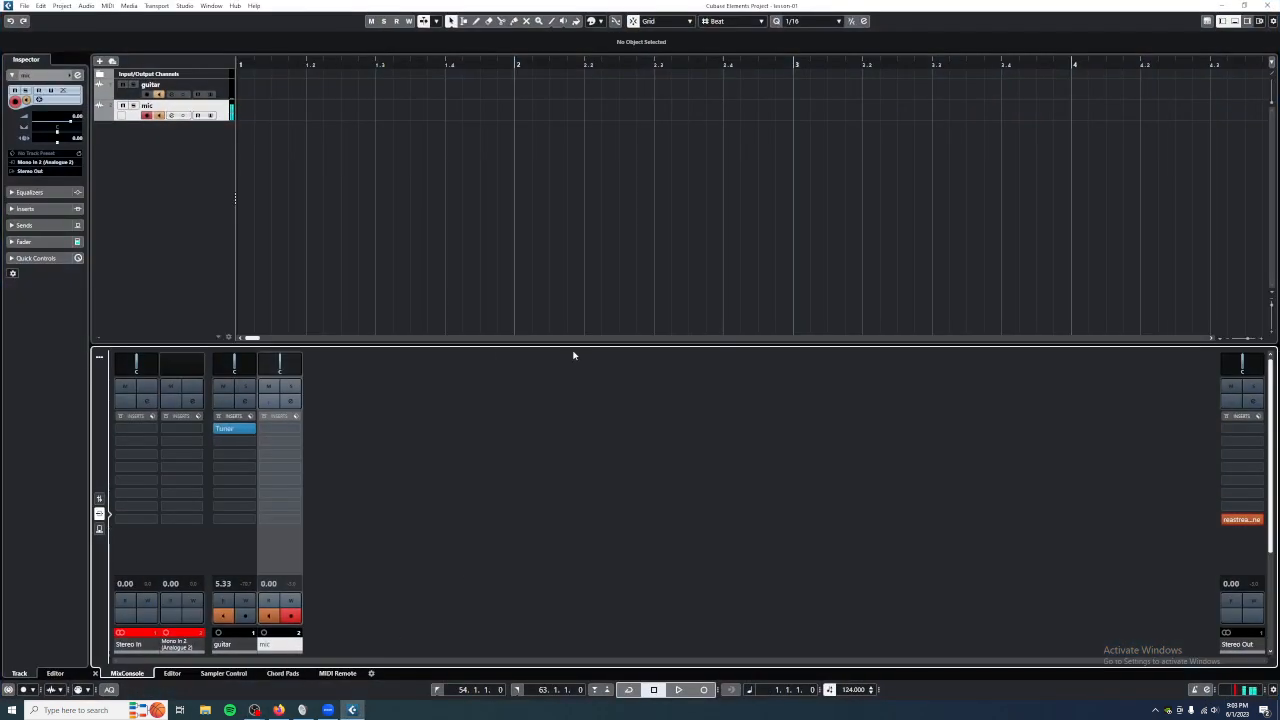
left_click_drag(571, 344, 571, 436)
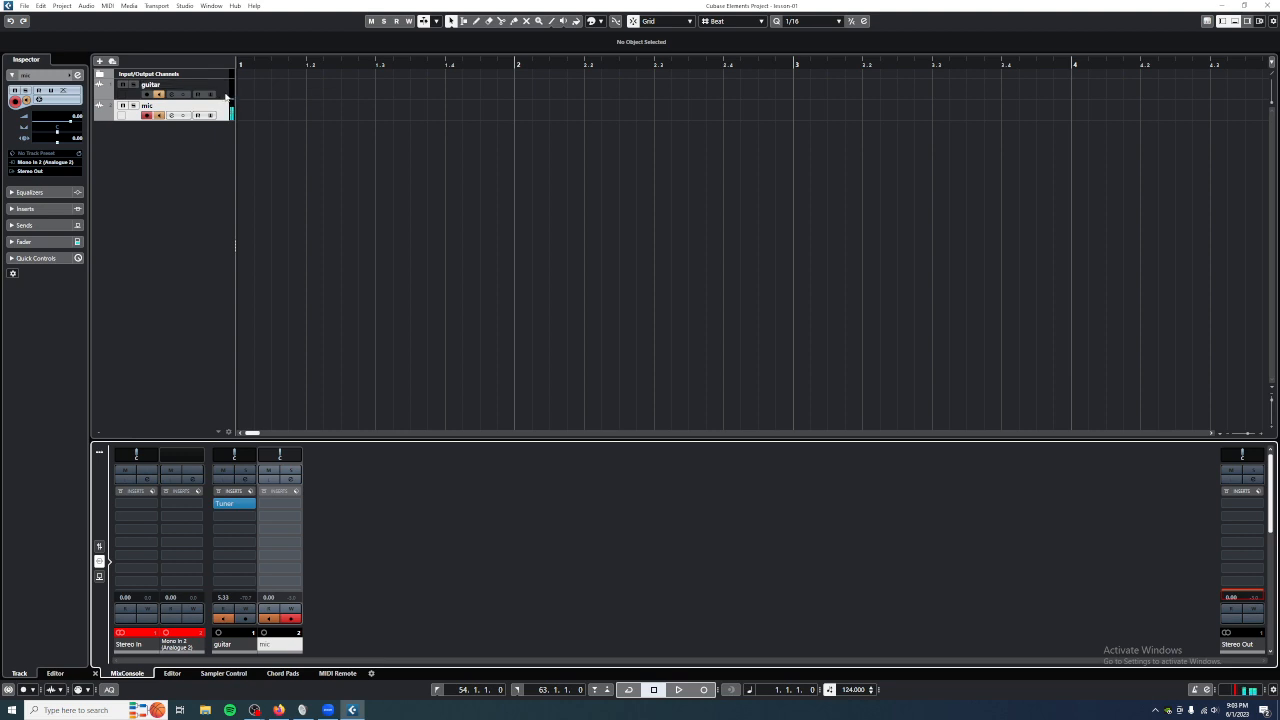
- Select the guitar and mic tracks in turn to check their input and output routing, ending on guitar
left_click(228, 94)
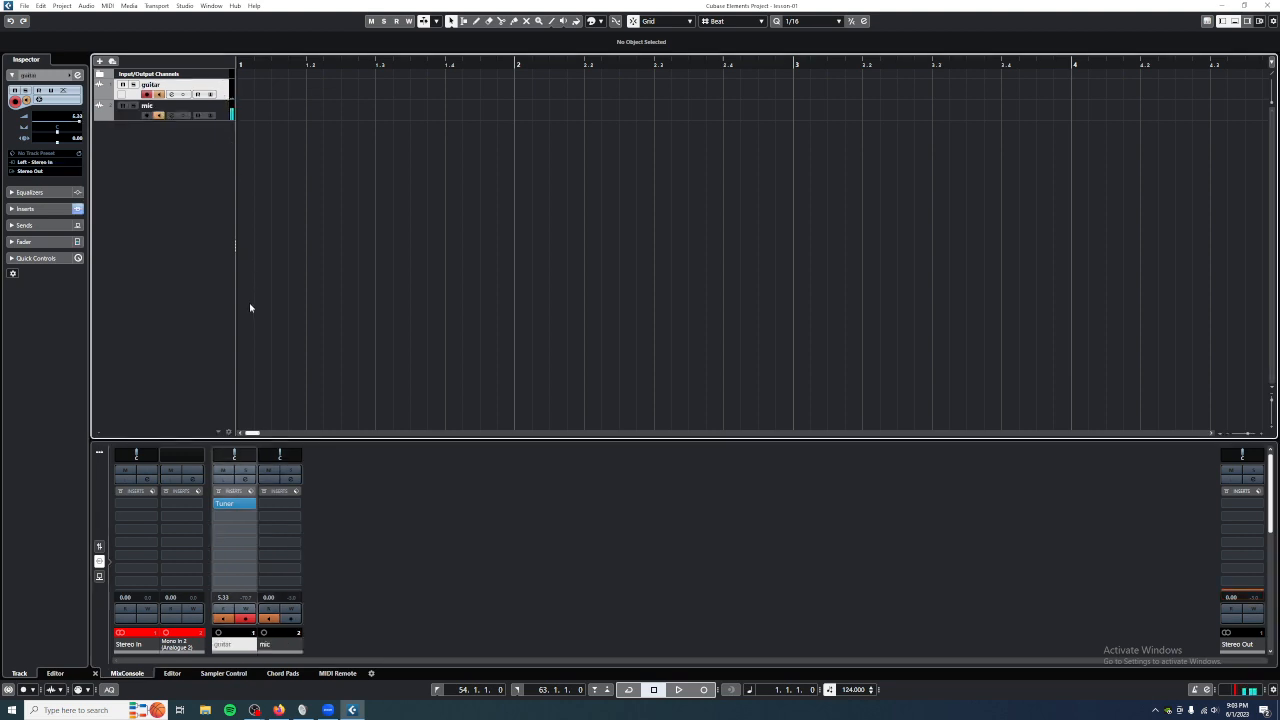
left_click(226, 118)
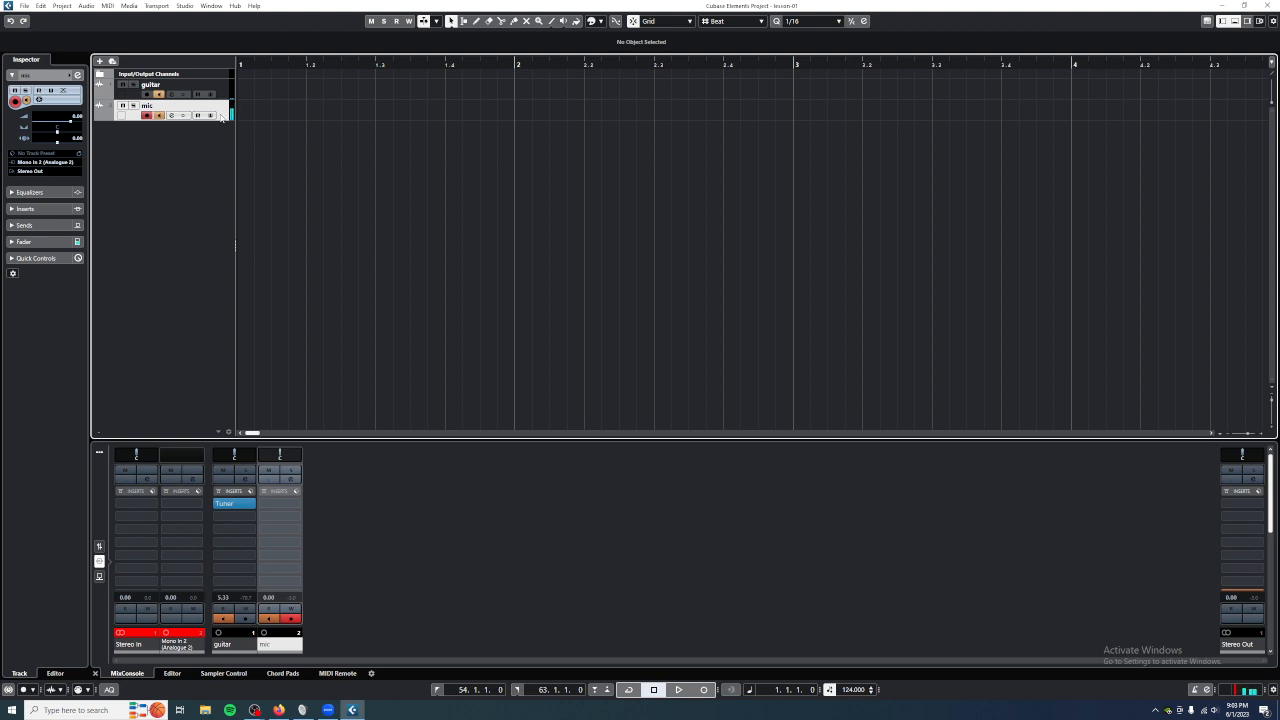
left_click(224, 94)
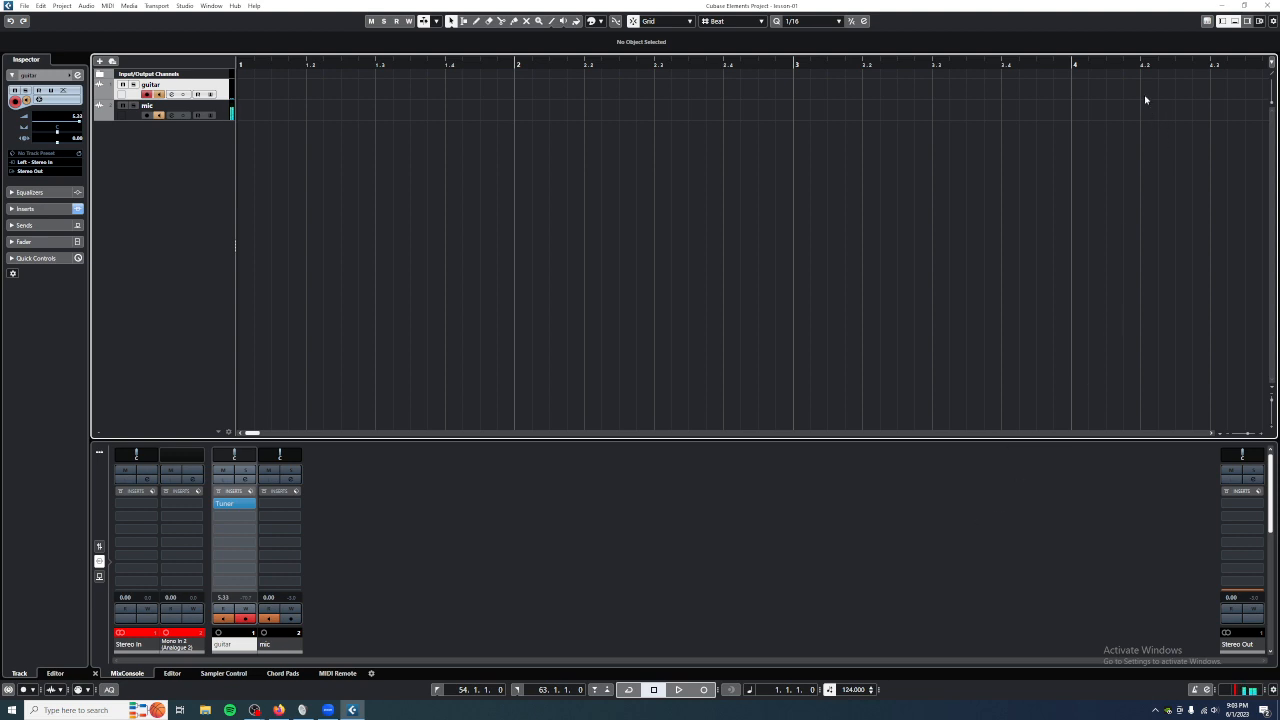
- Hide and reshow the MixConsole, and enlarge it to display the Stereo Out channel's insert slots
left_click(1235, 21)
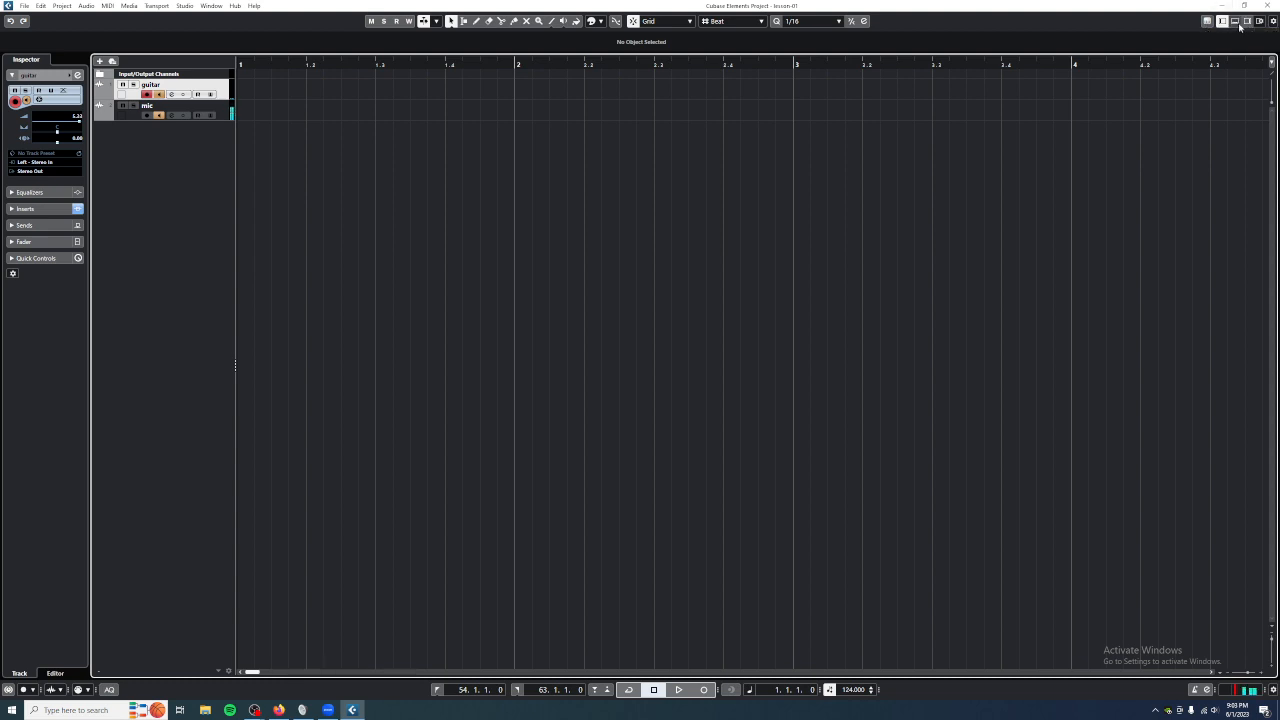
left_click(1239, 22)
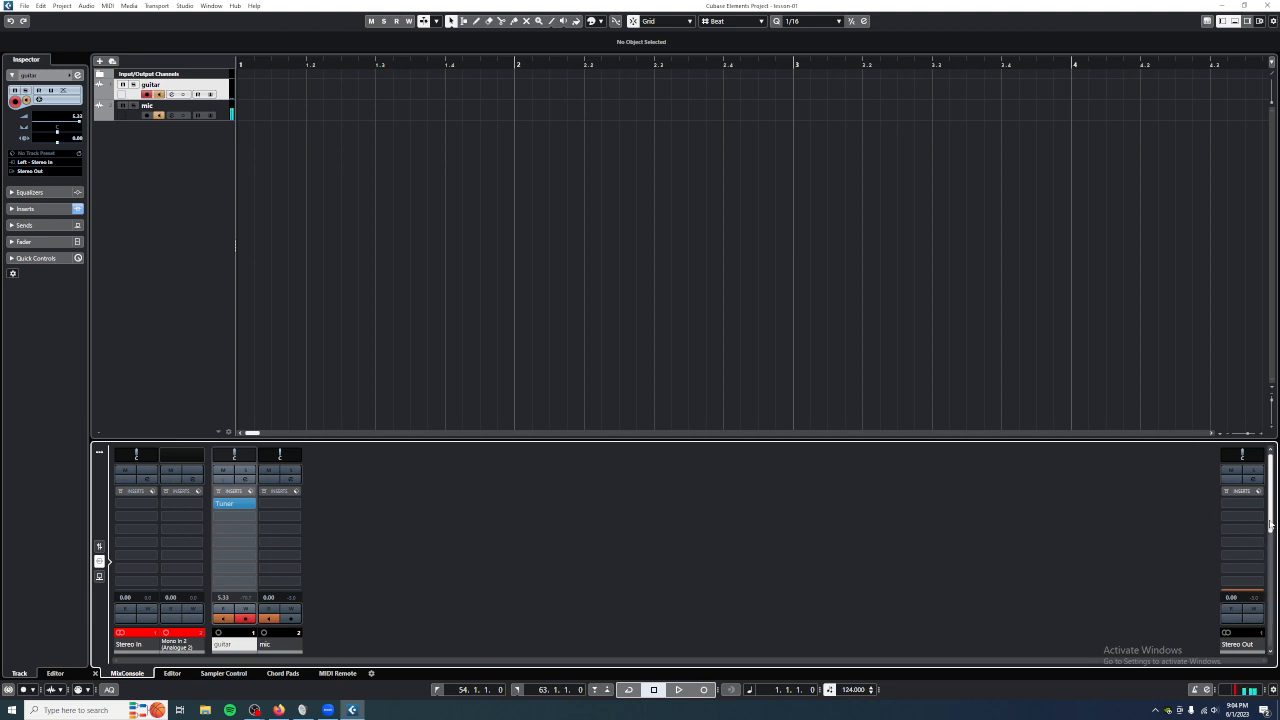
left_click_drag(1270, 524, 1275, 550)
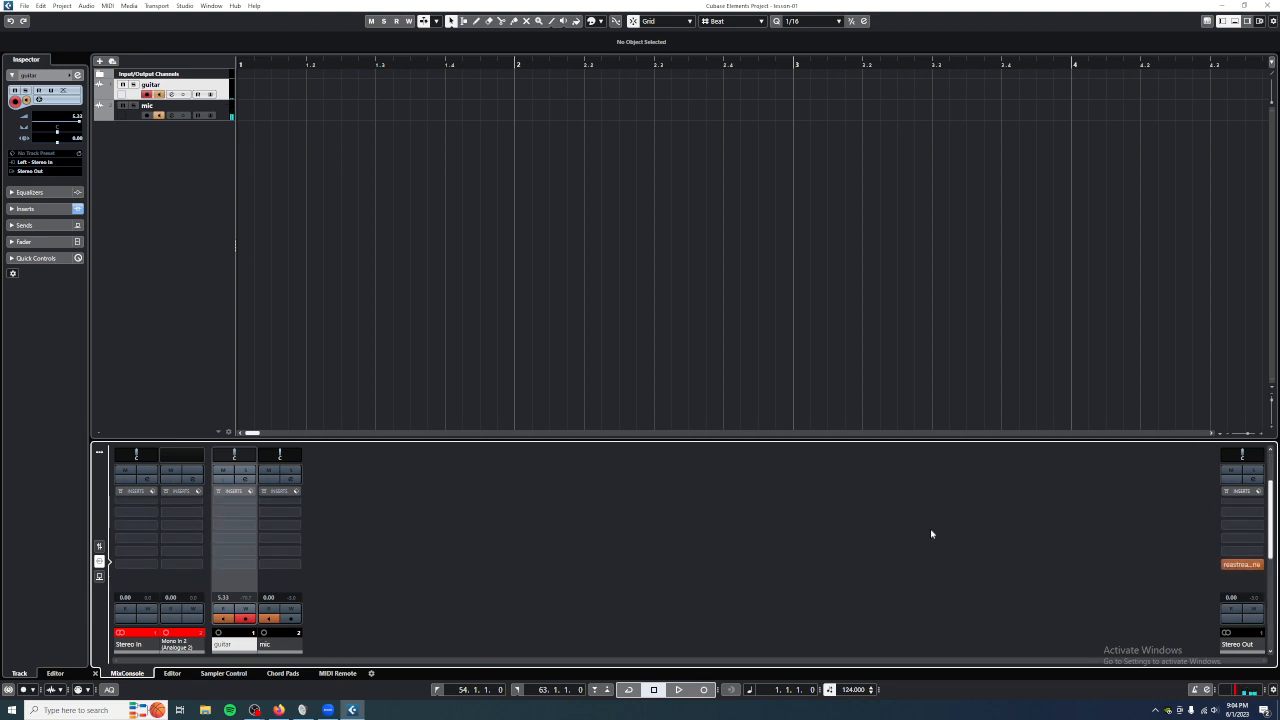
left_click_drag(764, 440, 779, 369)
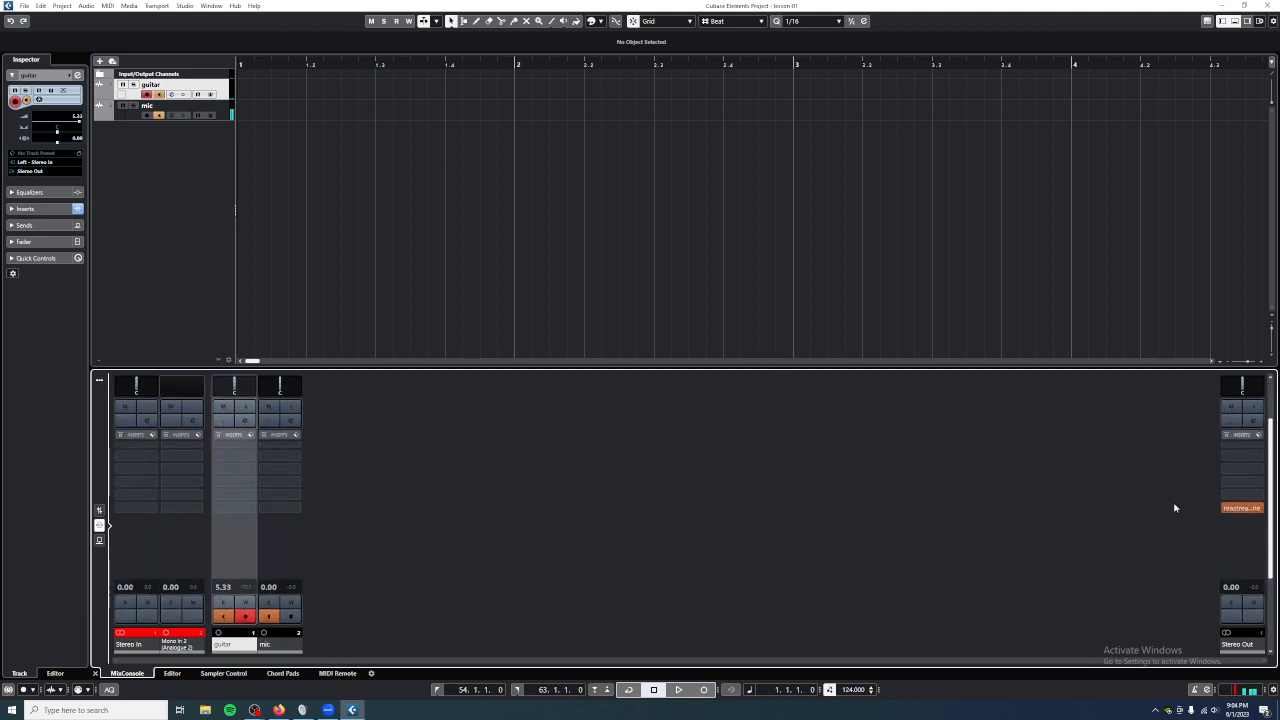
left_click_drag(1271, 485, 1271, 446)
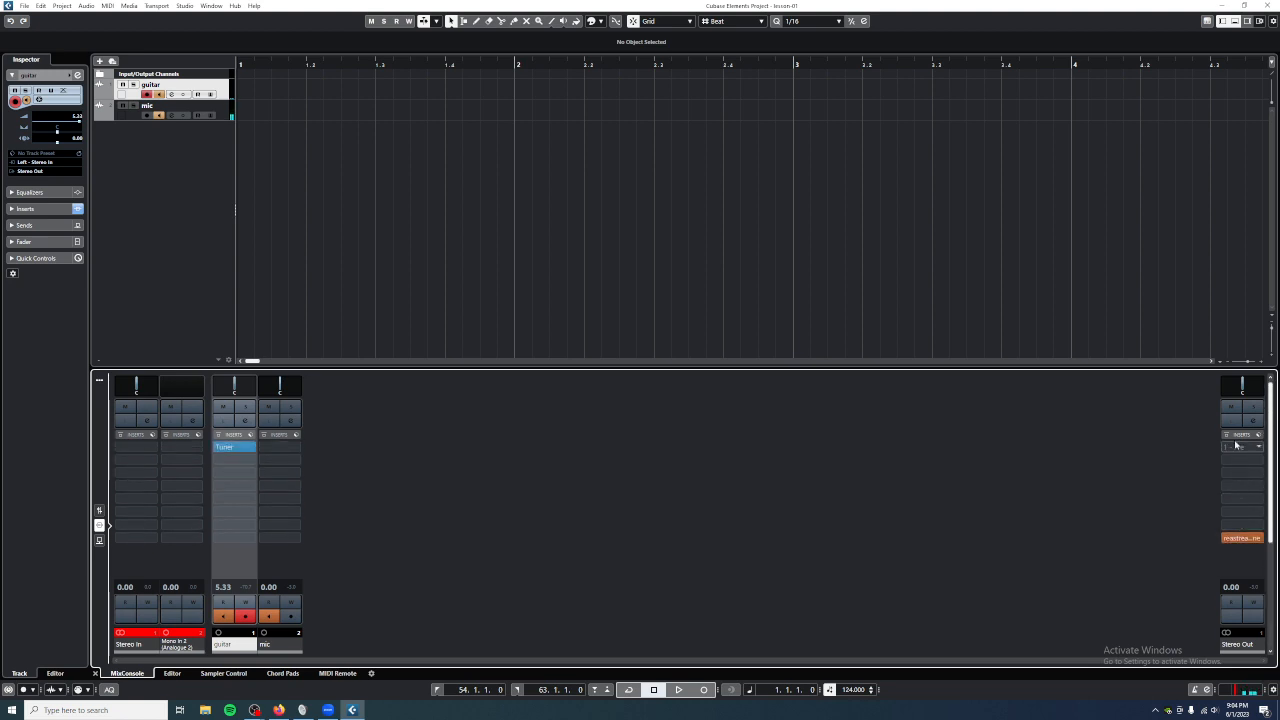
- Search for the reastream plug-in from an empty insert slot on the Stereo Out channel, and dismiss the list without adding it
left_click(1239, 518)
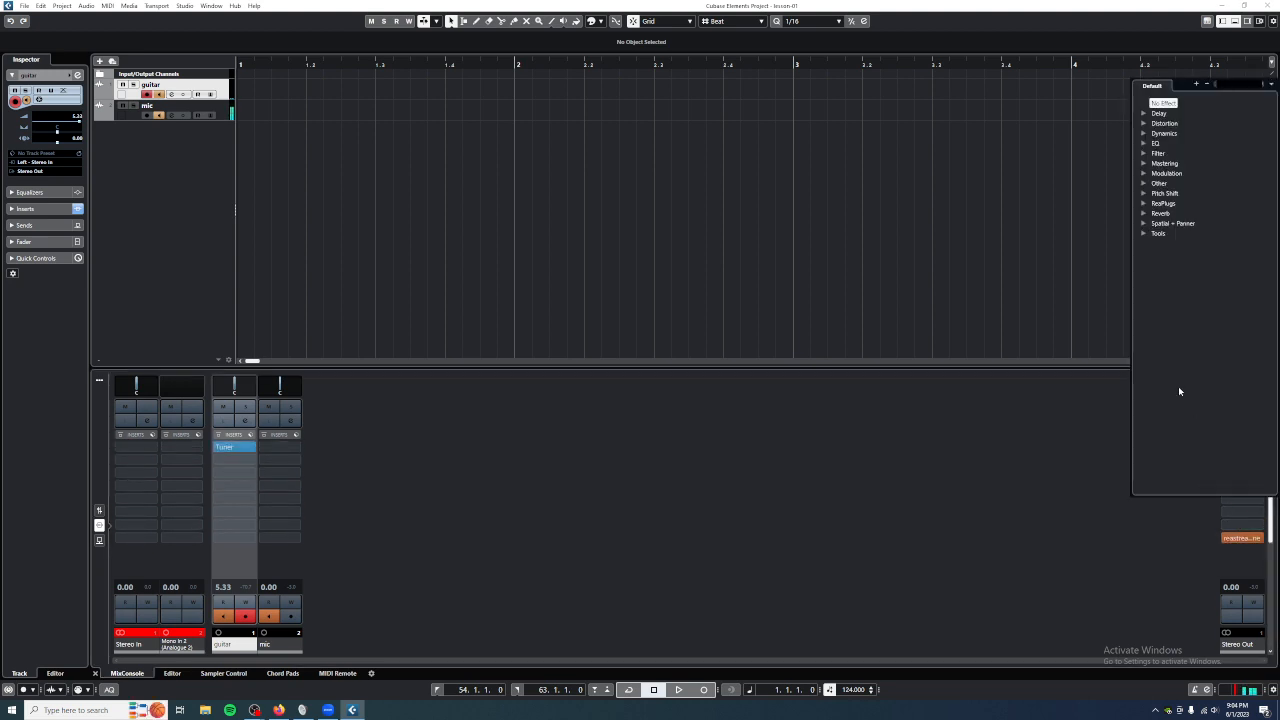
type("reastream")
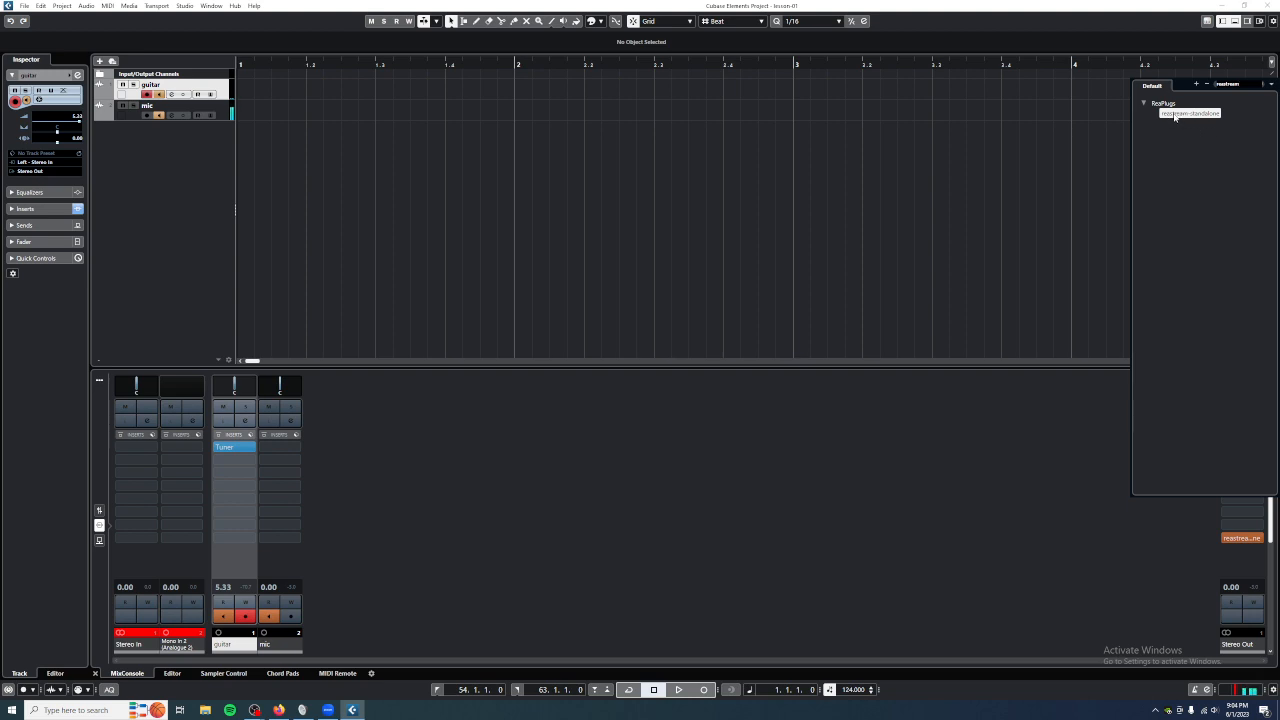
left_click(1111, 424)
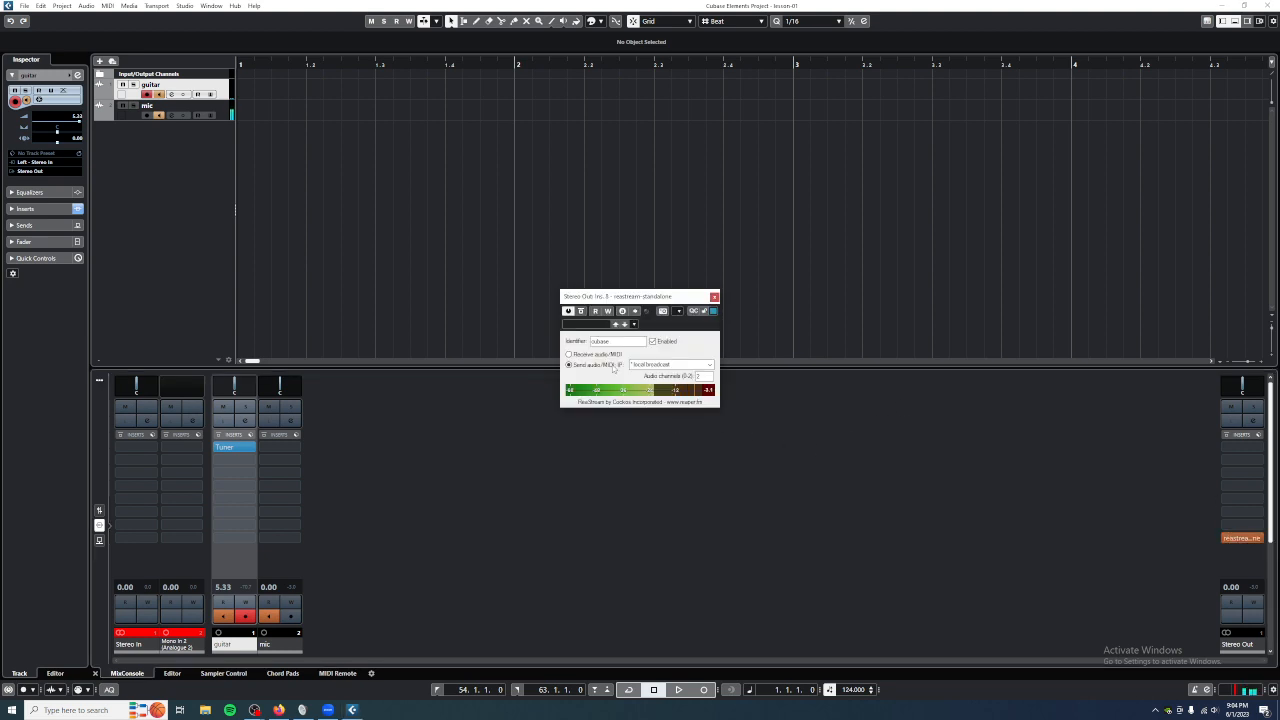
- Examine the identifier and Enabled settings of the ReaStream plug-in on Stereo Out, and close its window
double_click(600, 341)
left_click(612, 342)
left_click(652, 342)
left_click(714, 297)
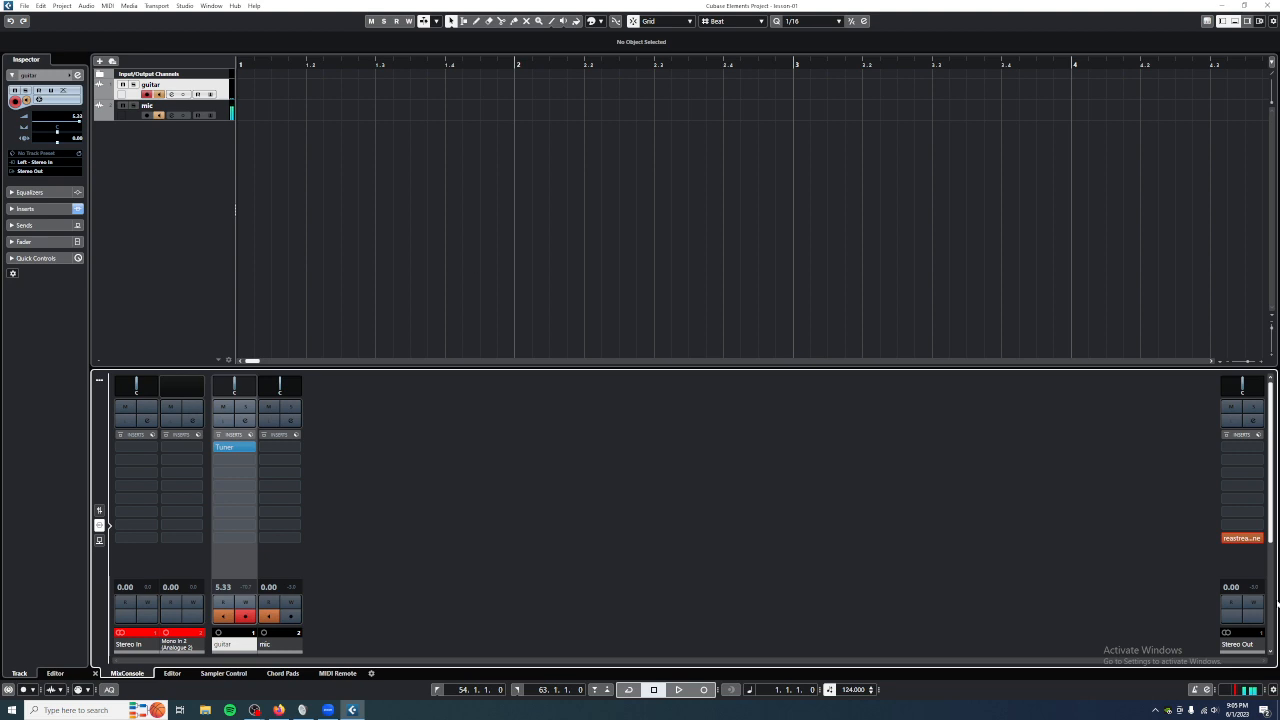
- Reopen ReaStream on Stereo Out, toggle the mic track's monitoring off and on, and select the mic track
left_click(1237, 540)
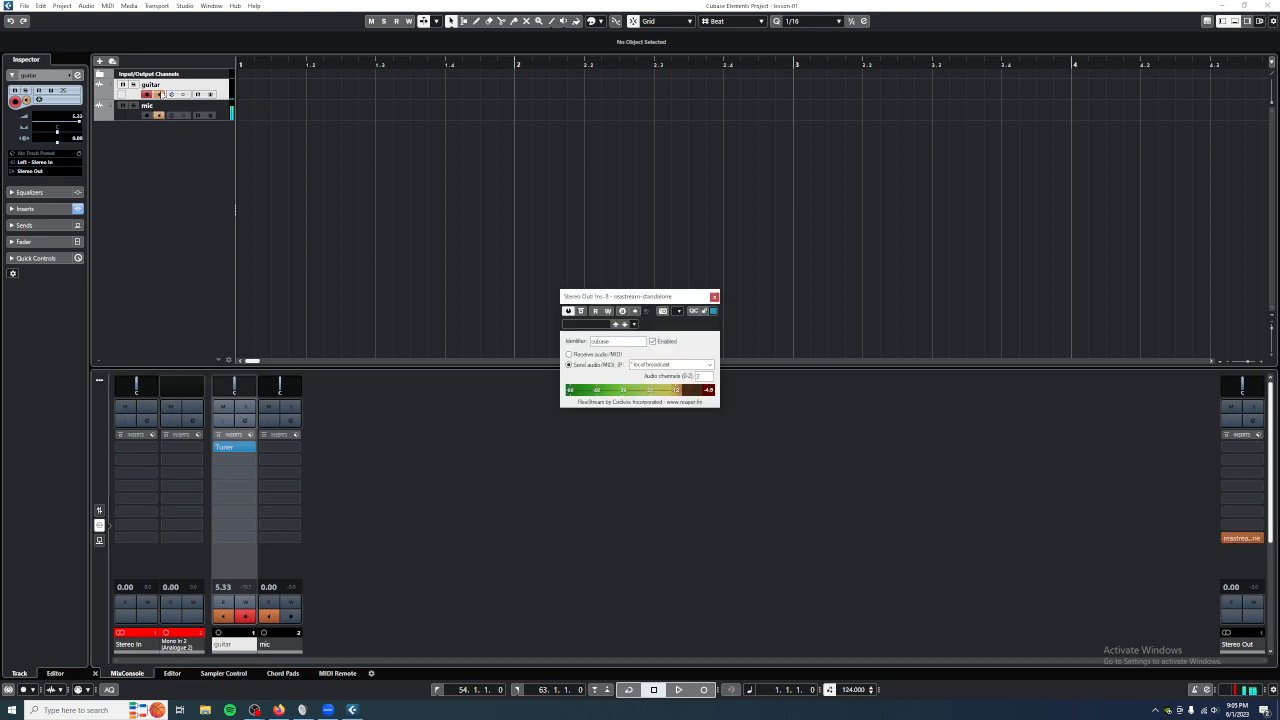
left_click(160, 115)
left_click(159, 116)
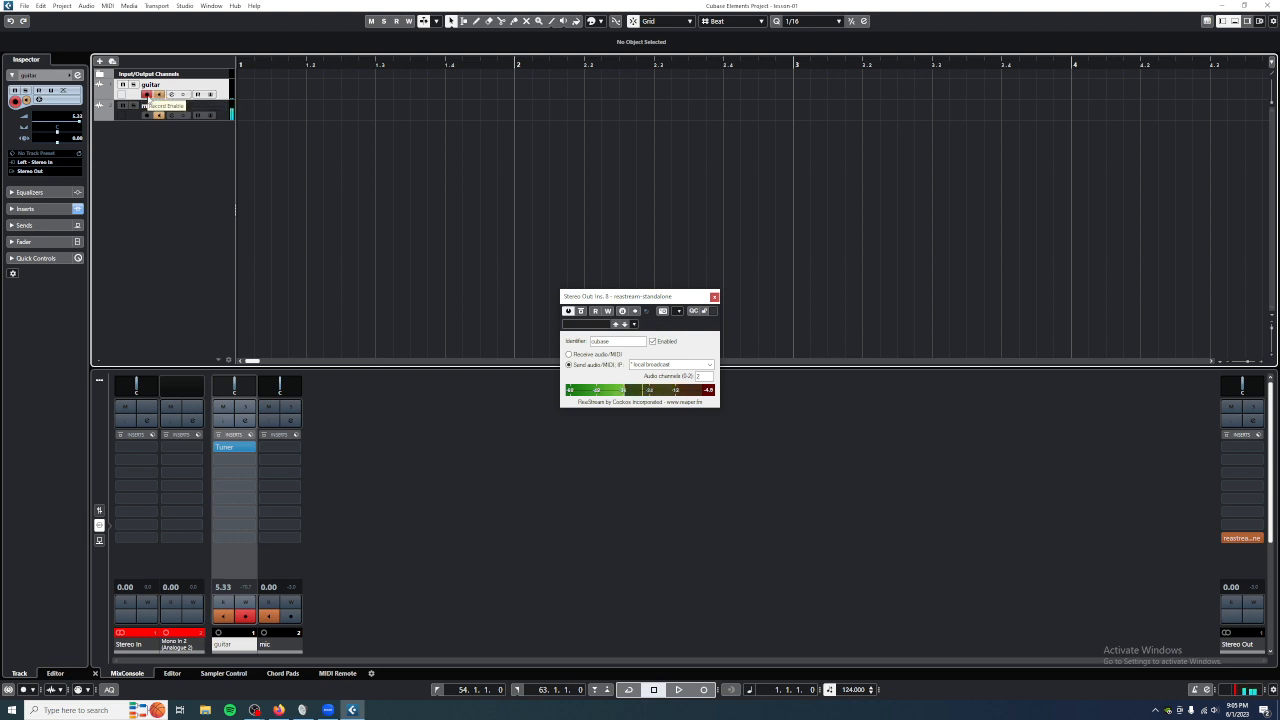
left_click(224, 114)
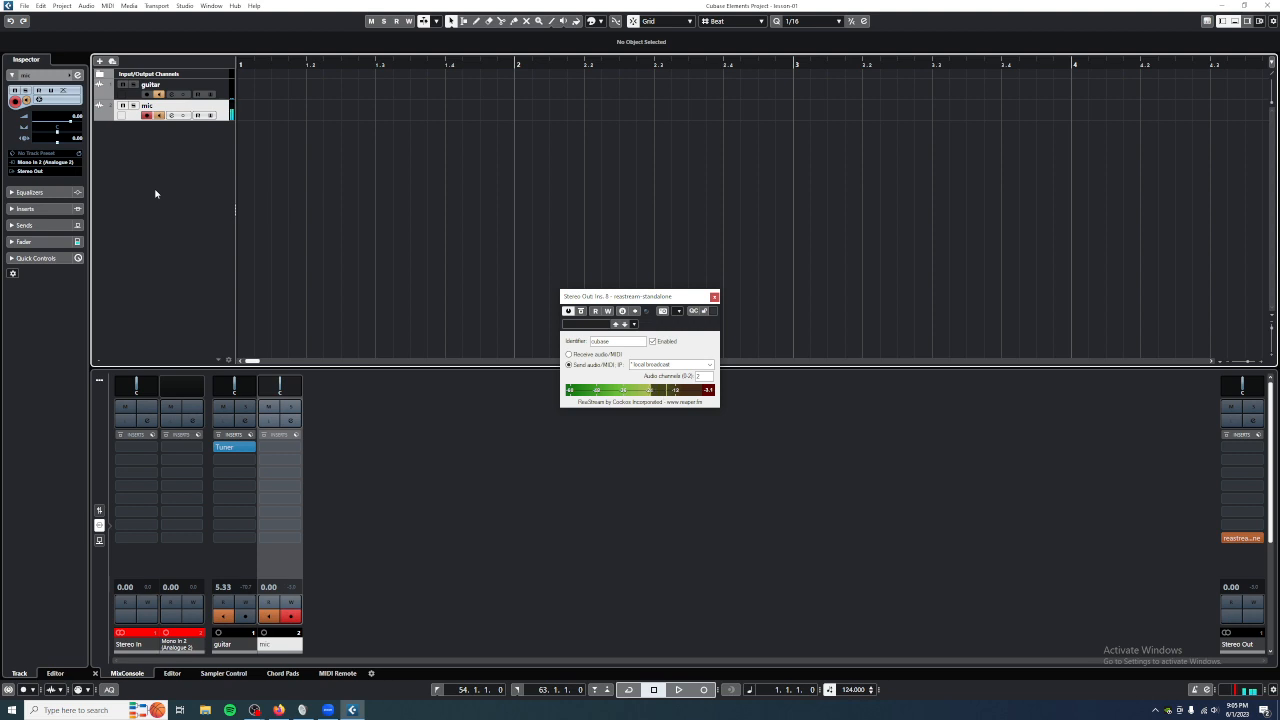
- Open the Audio Connections and add a mono output bus
left_click(185, 6)
left_click(210, 17)
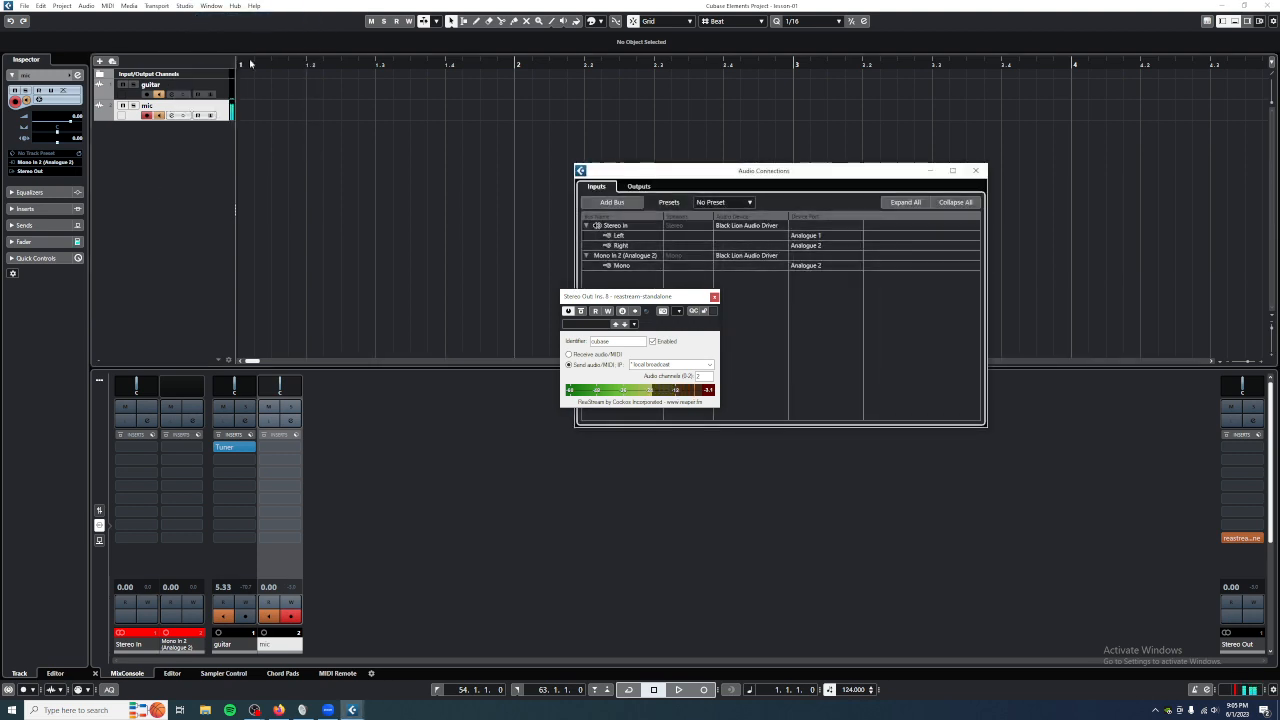
left_click_drag(685, 175, 323, 191)
right_click(263, 300)
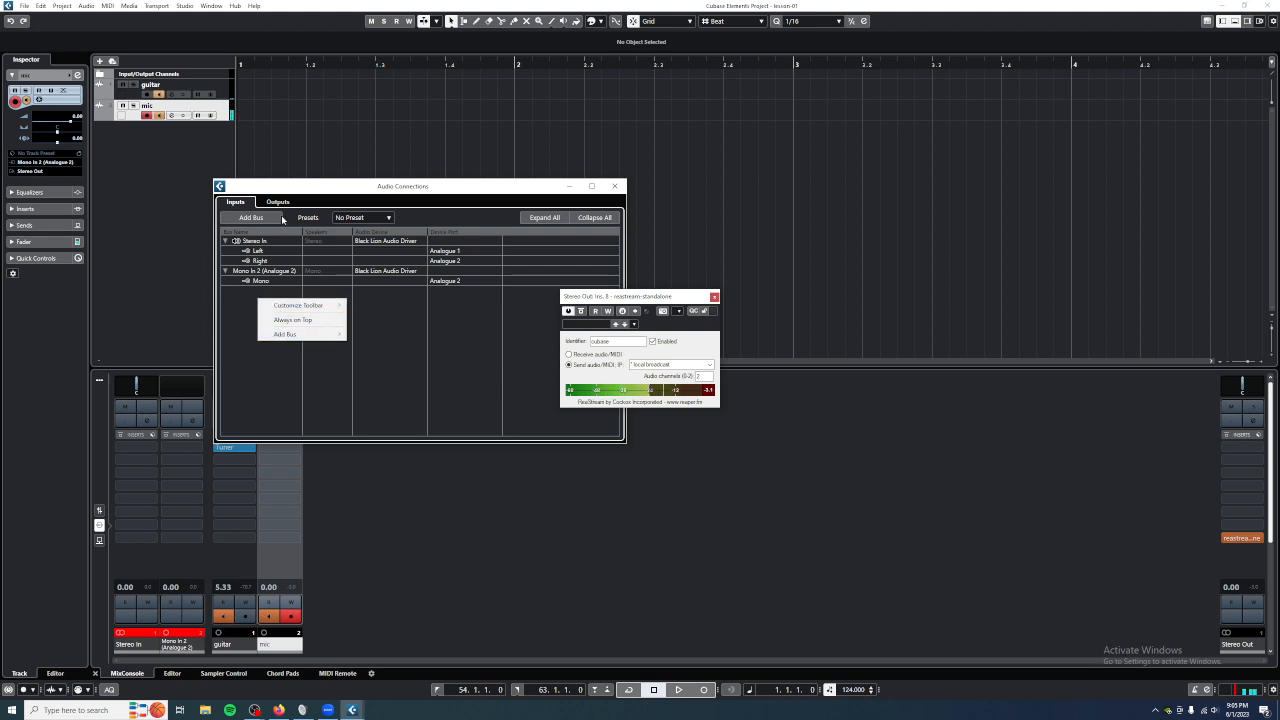
left_click(284, 219)
left_click(278, 202)
right_click(248, 321)
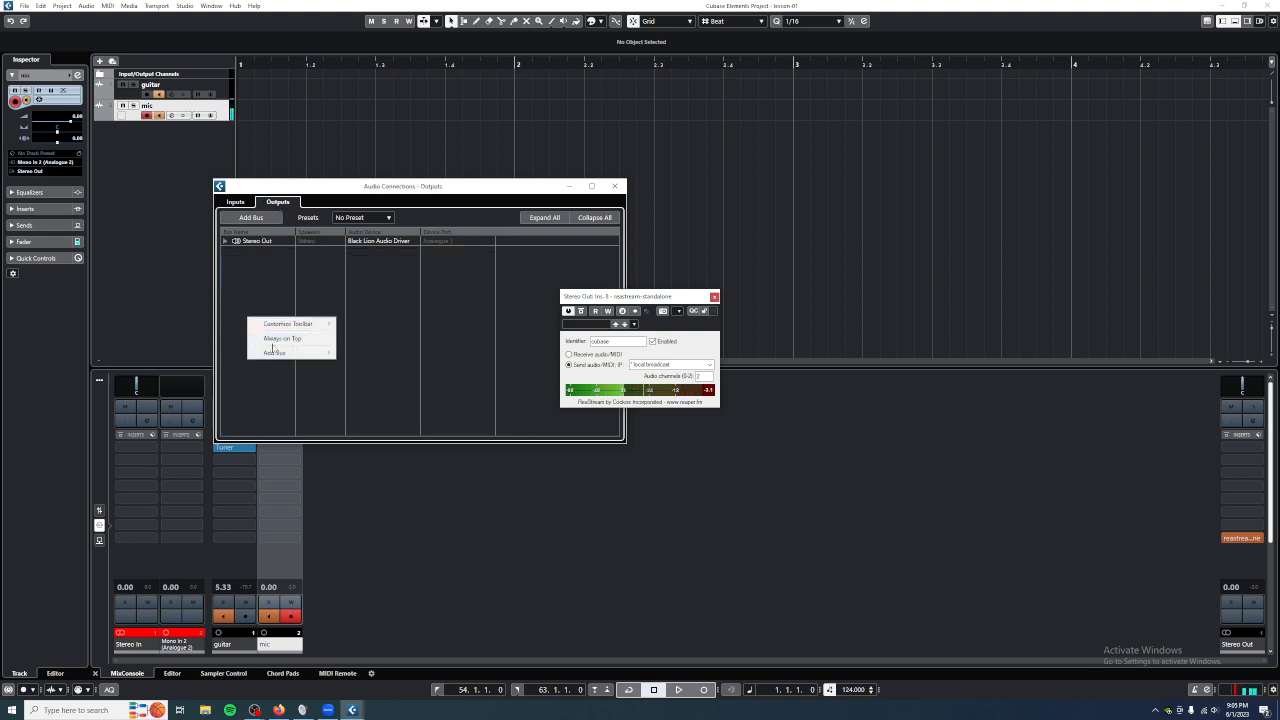
mouse_move(300, 352)
left_click(358, 356)
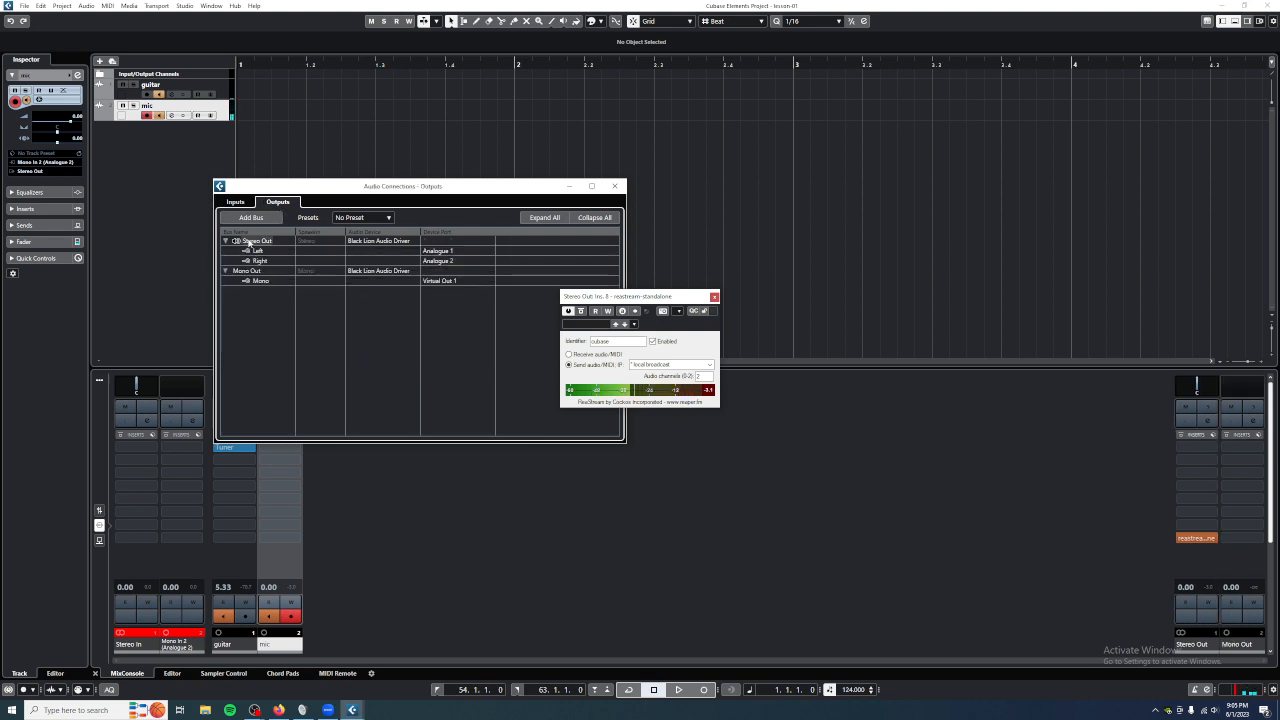
- Rename the mono output bus to void, set its device port to Not Connected, and close the Audio Connections and ReaStream windows
double_click(248, 270)
type("vocal")
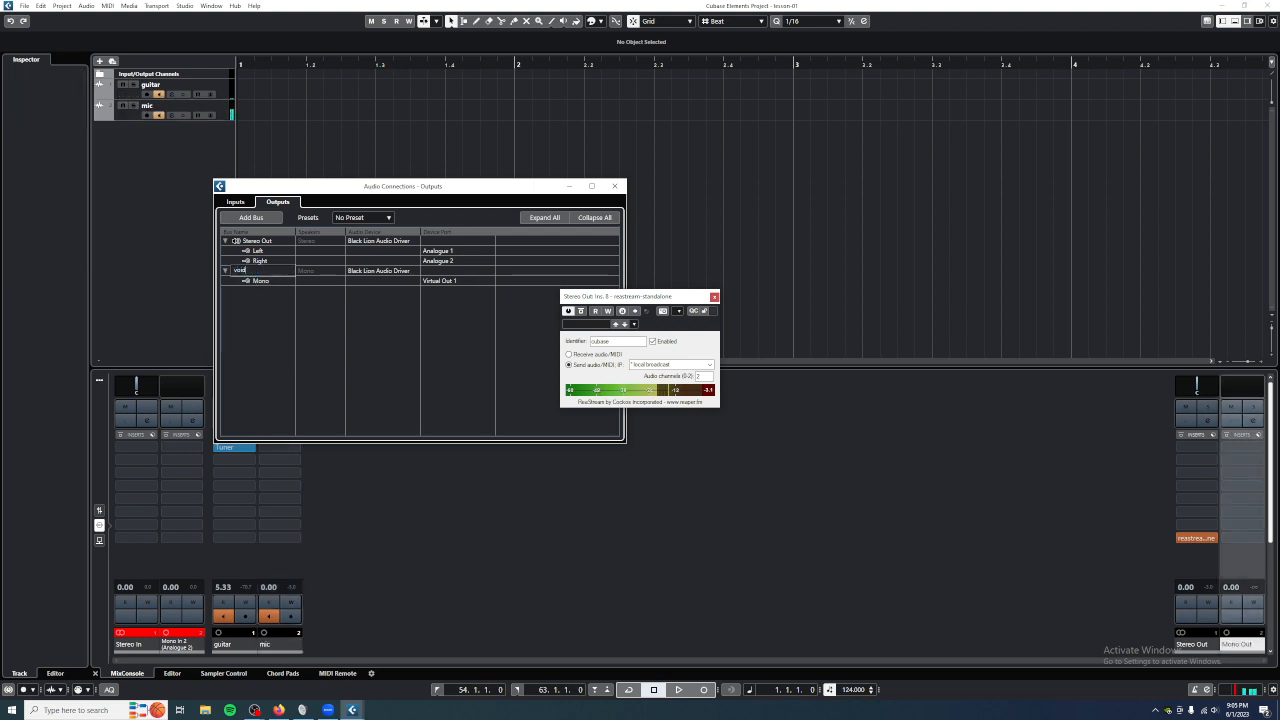
key("Return")
left_click(440, 281)
left_click(445, 290)
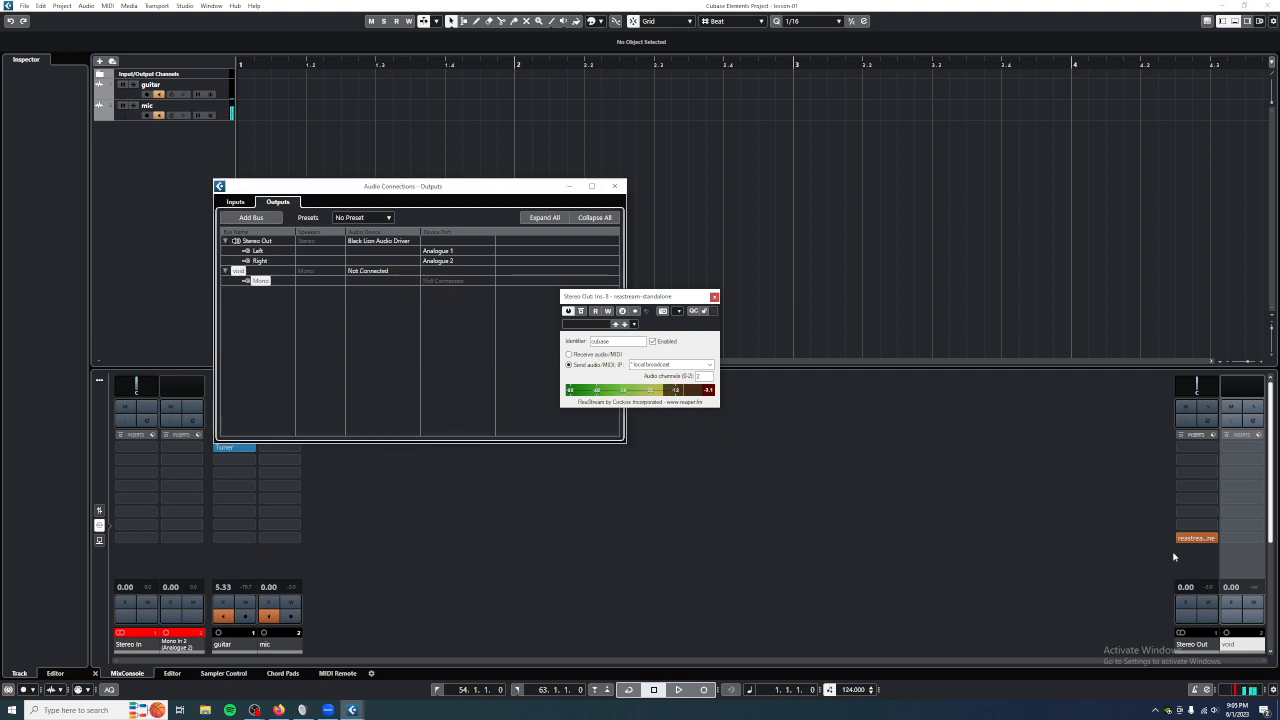
mouse_move(1198, 538)
left_click(614, 186)
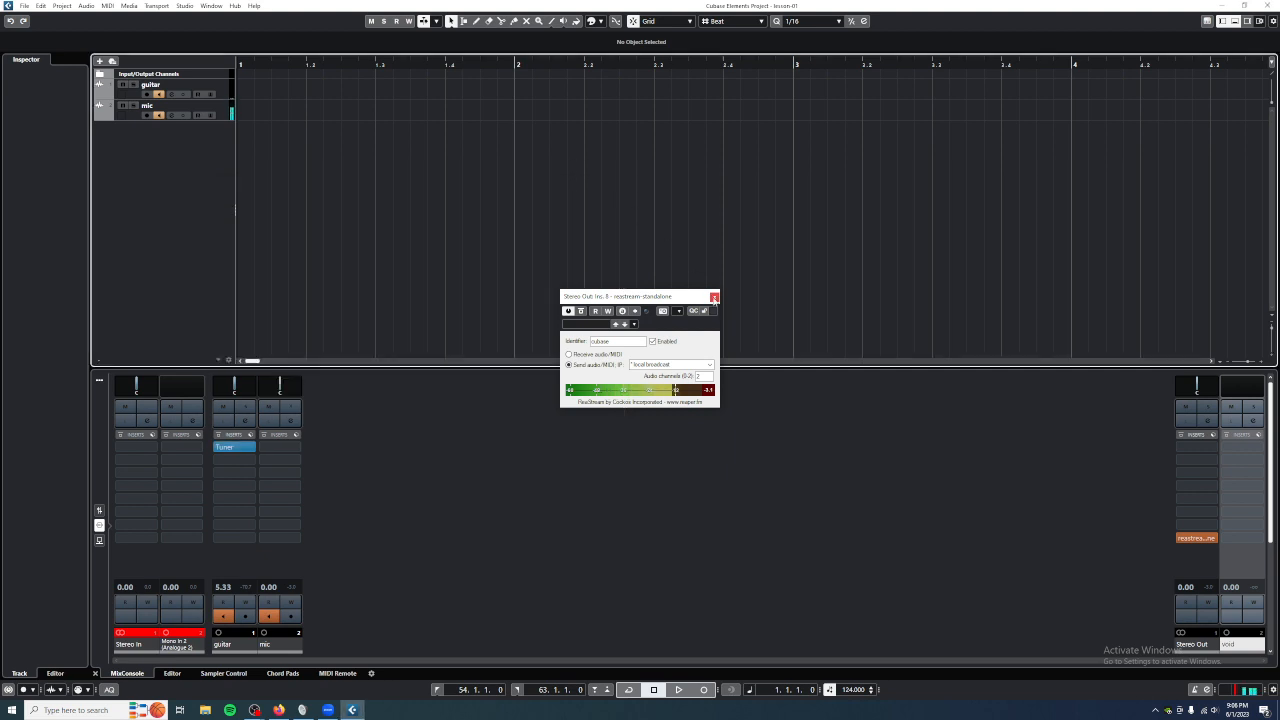
left_click(714, 298)
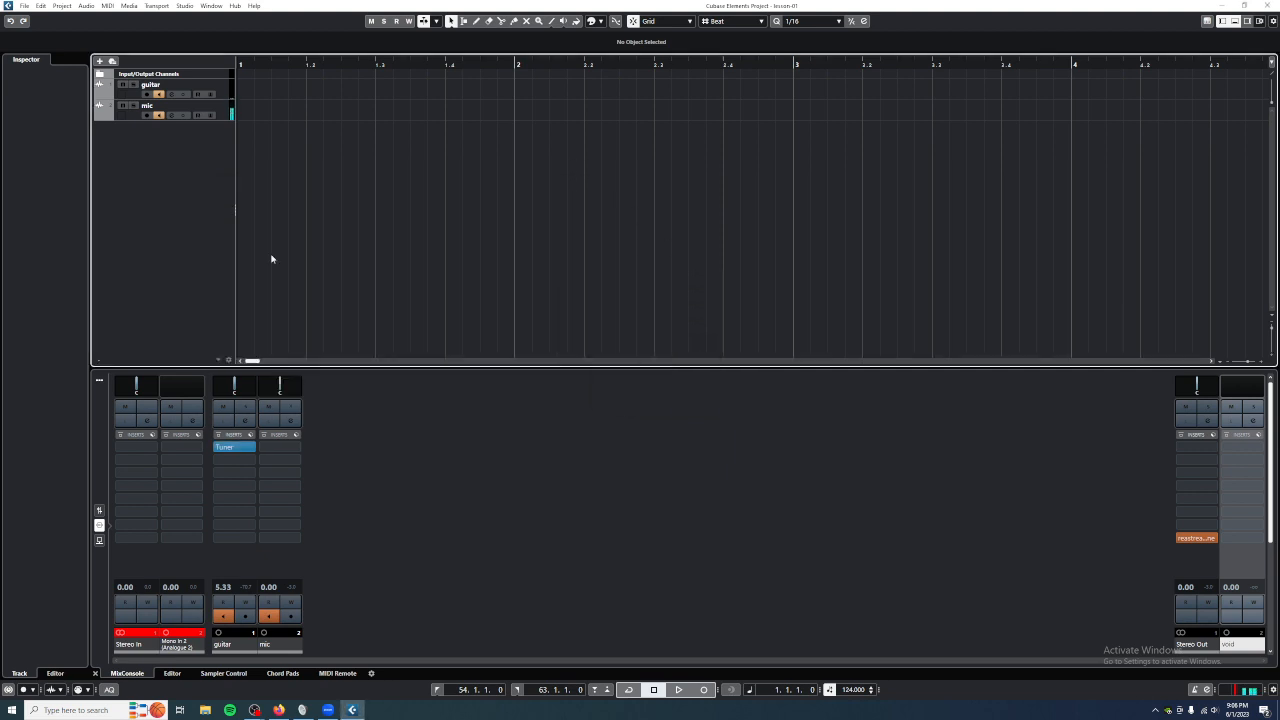
- Select the mic track and view the available buses in its output routing
left_click(211, 116)
left_click(31, 173)
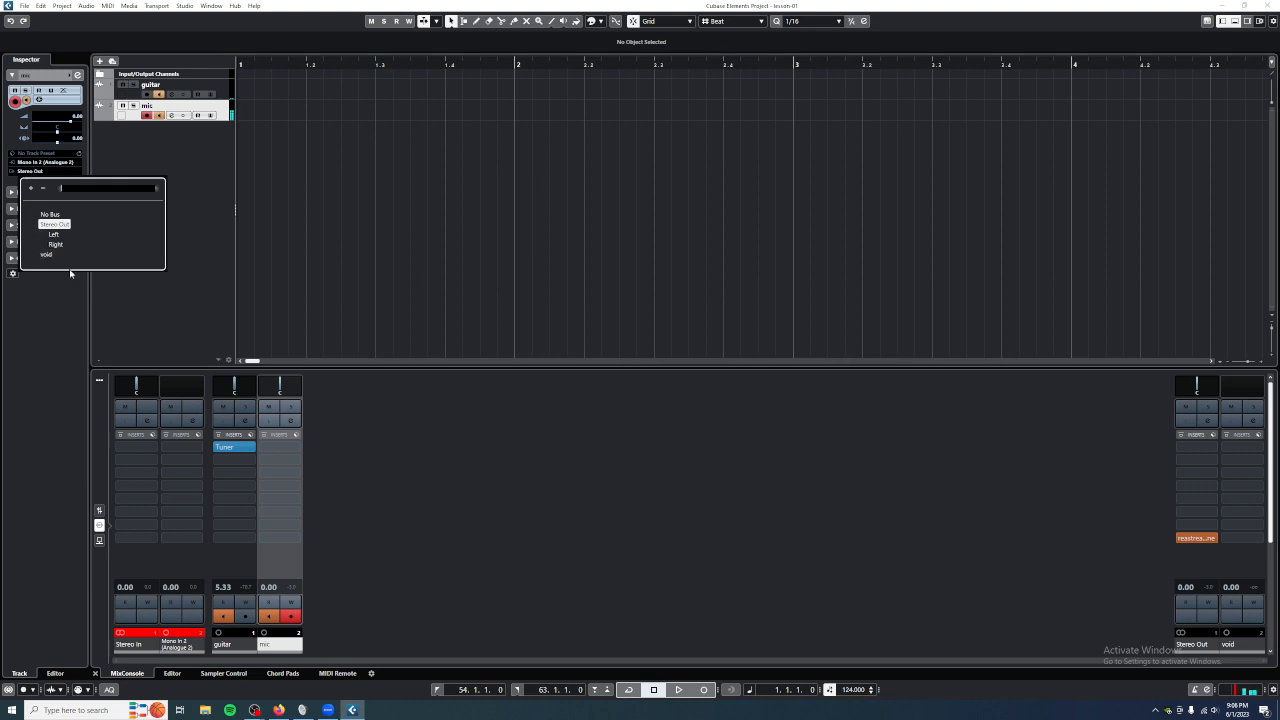
left_click(126, 304)
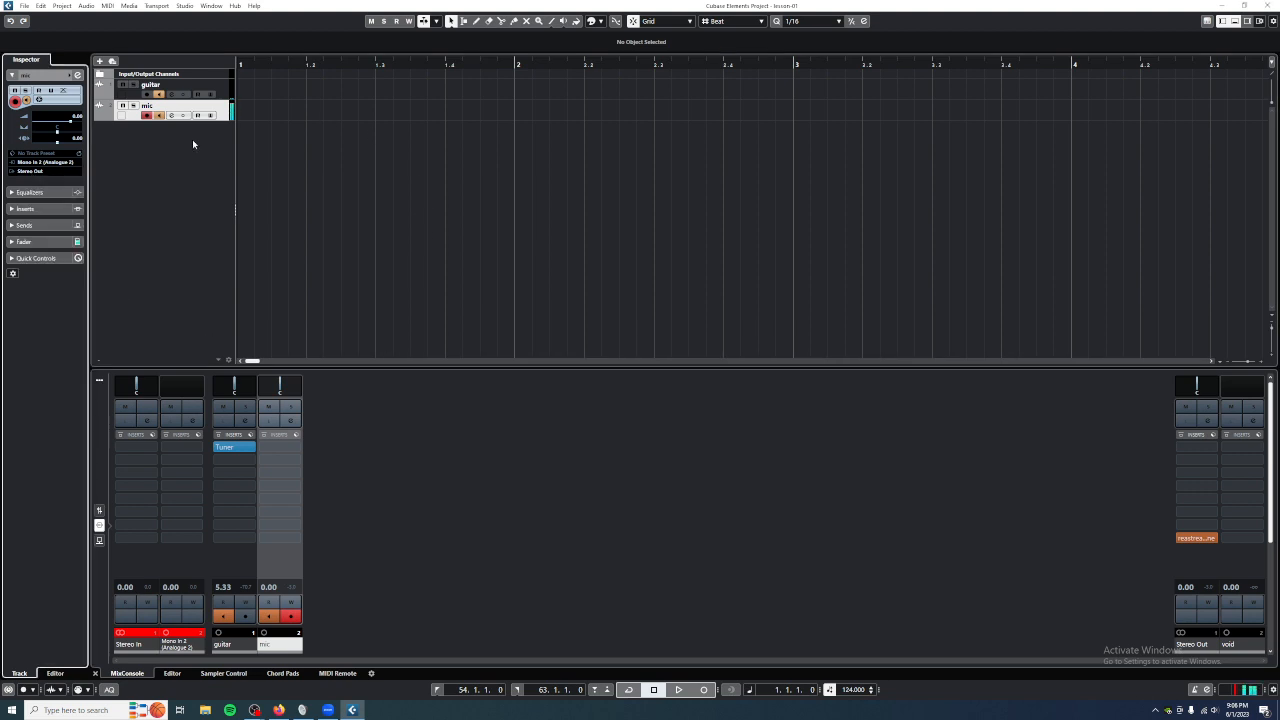
- Reopen ReaStream on Stereo Out, switch to OBS and reposition its window slightly
left_click(1198, 539)
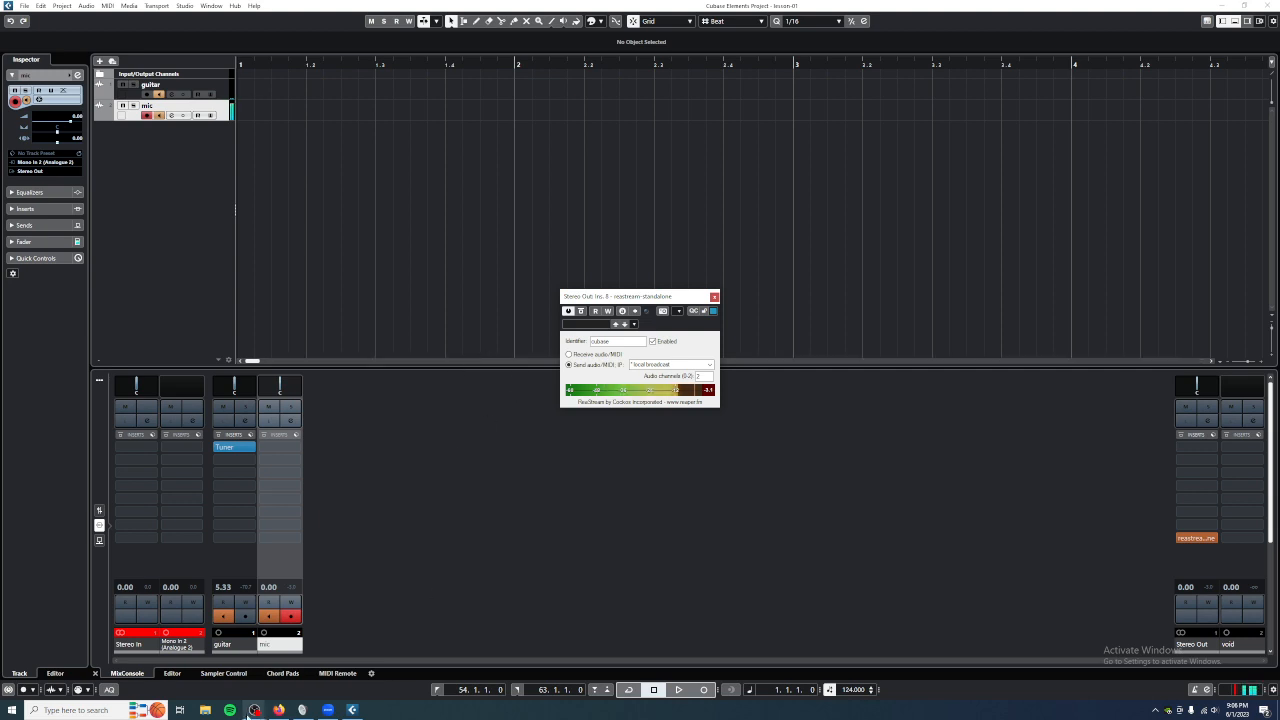
mouse_move(252, 710)
mouse_move(208, 682)
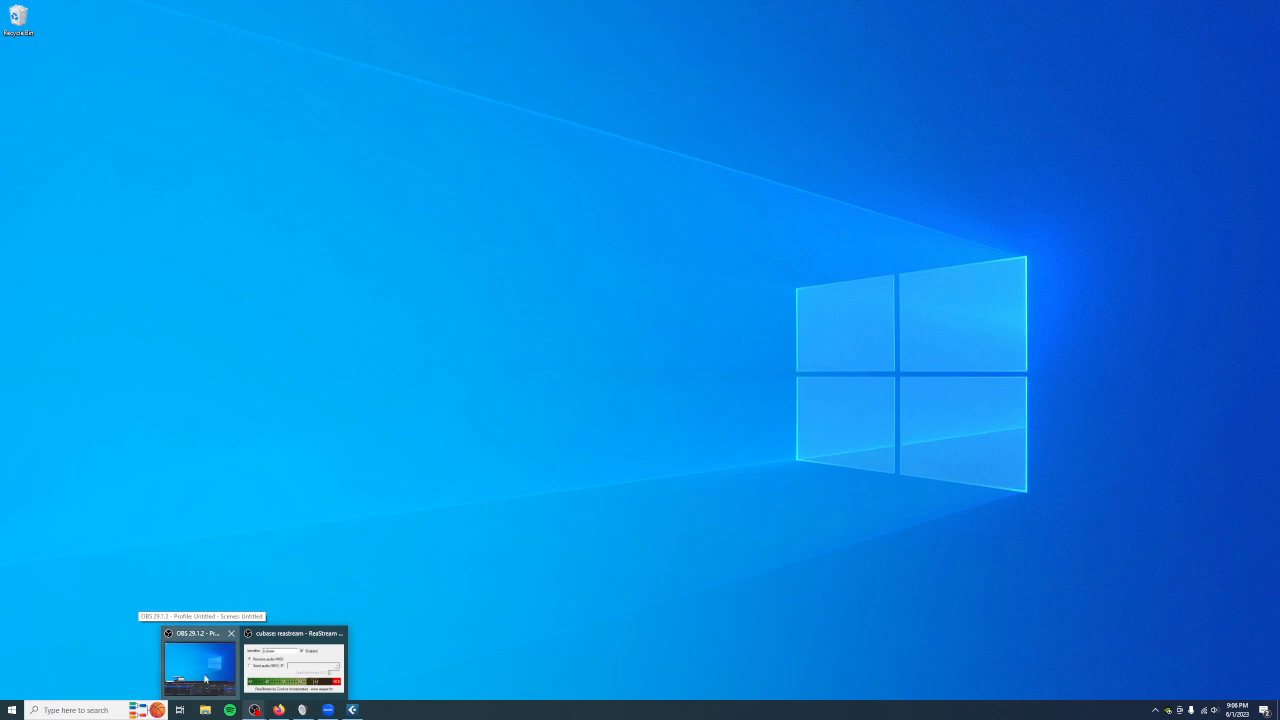
left_click(210, 678)
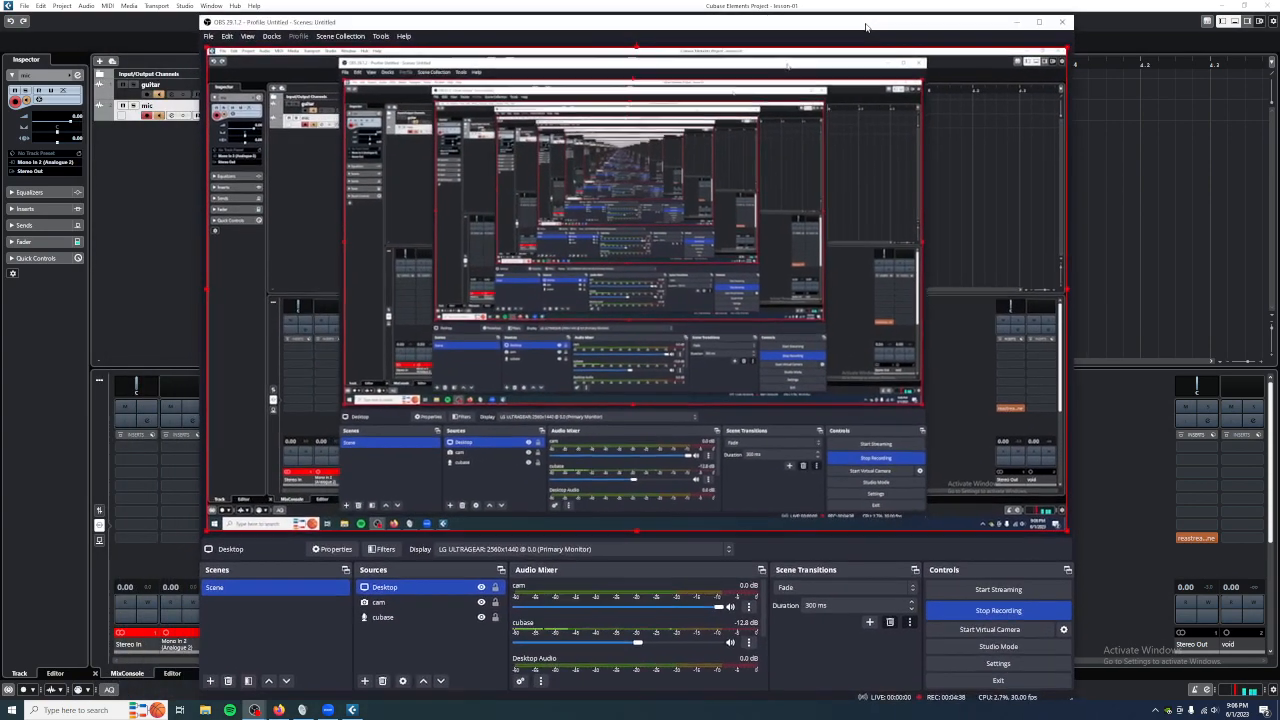
left_click_drag(866, 27, 872, 23)
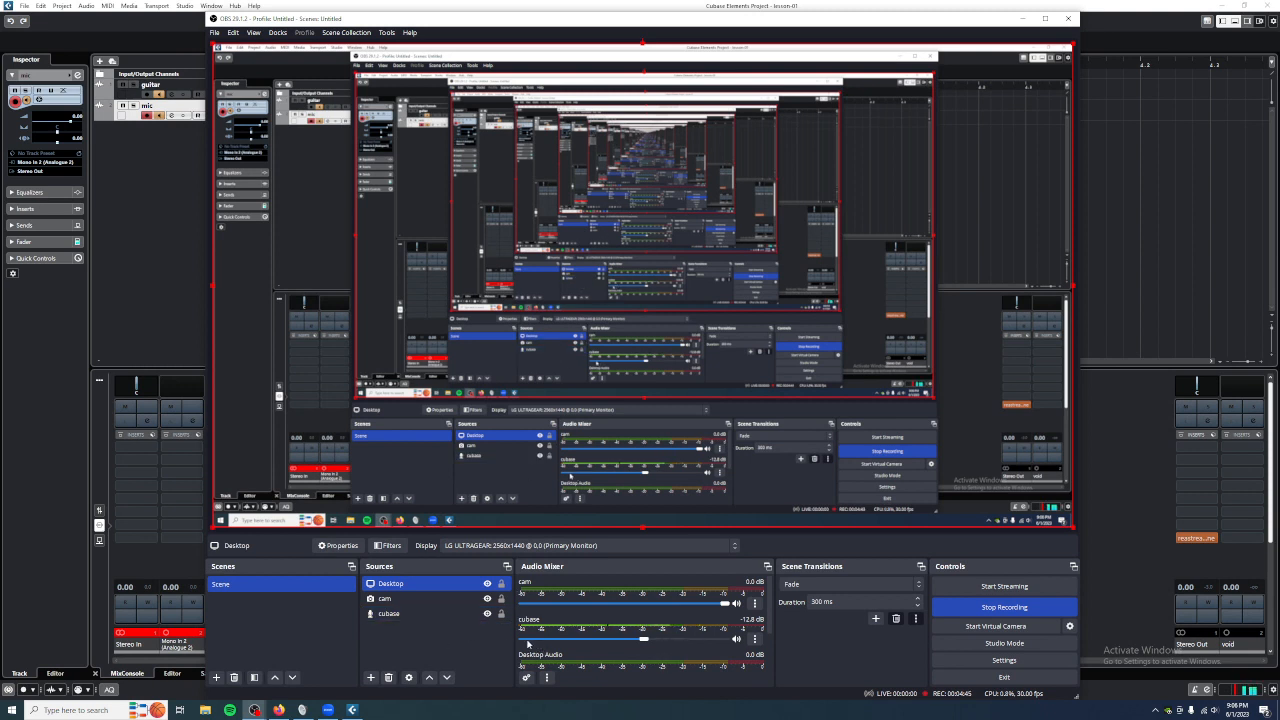
left_click(370, 678)
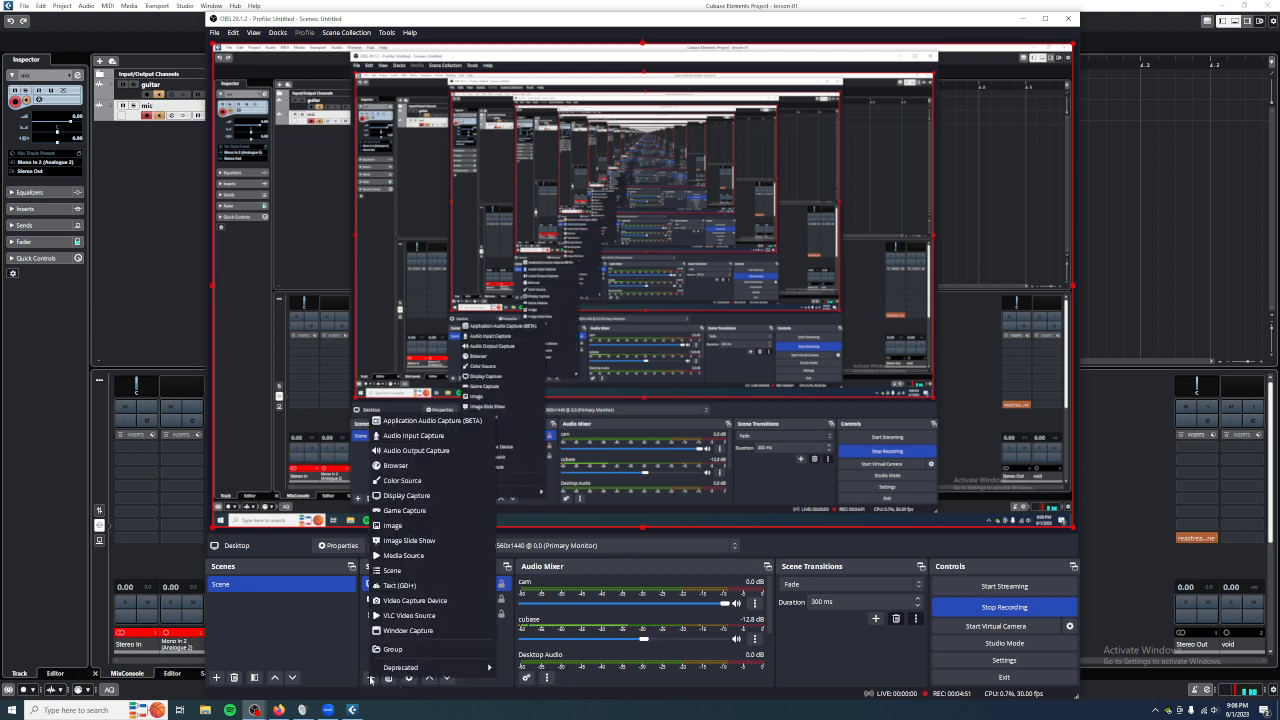
left_click(408, 436)
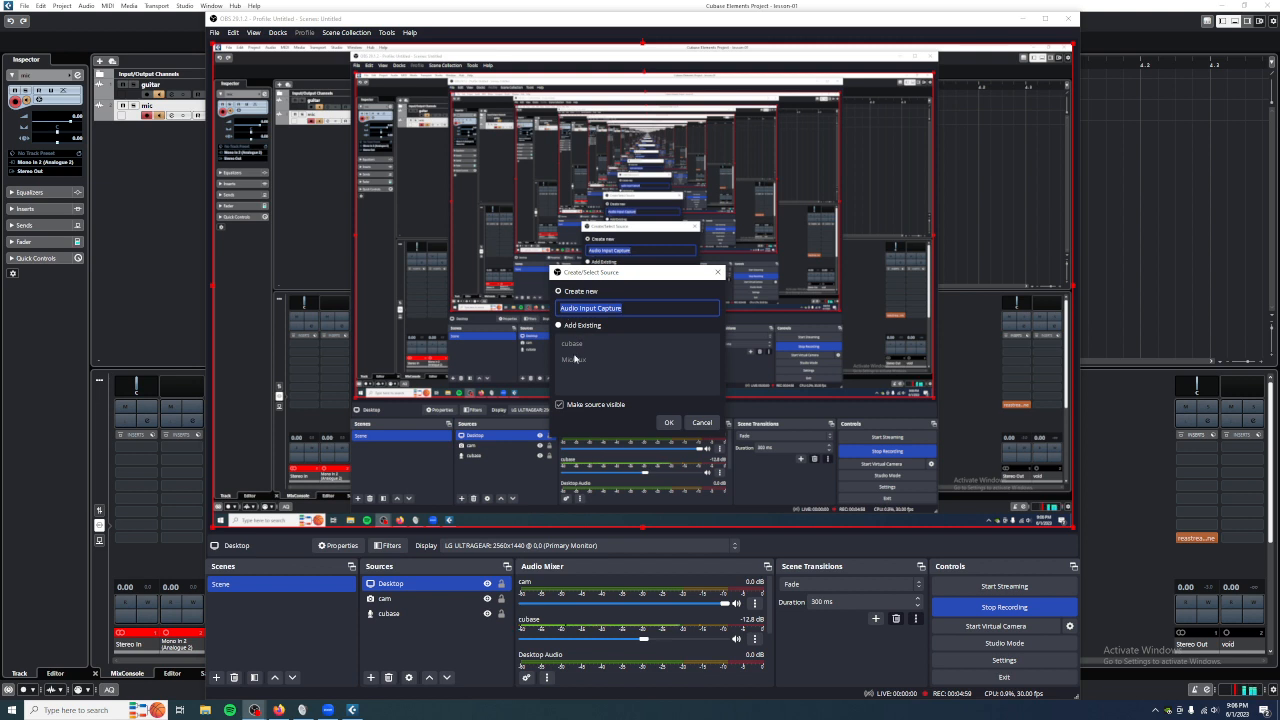
left_click(702, 422)
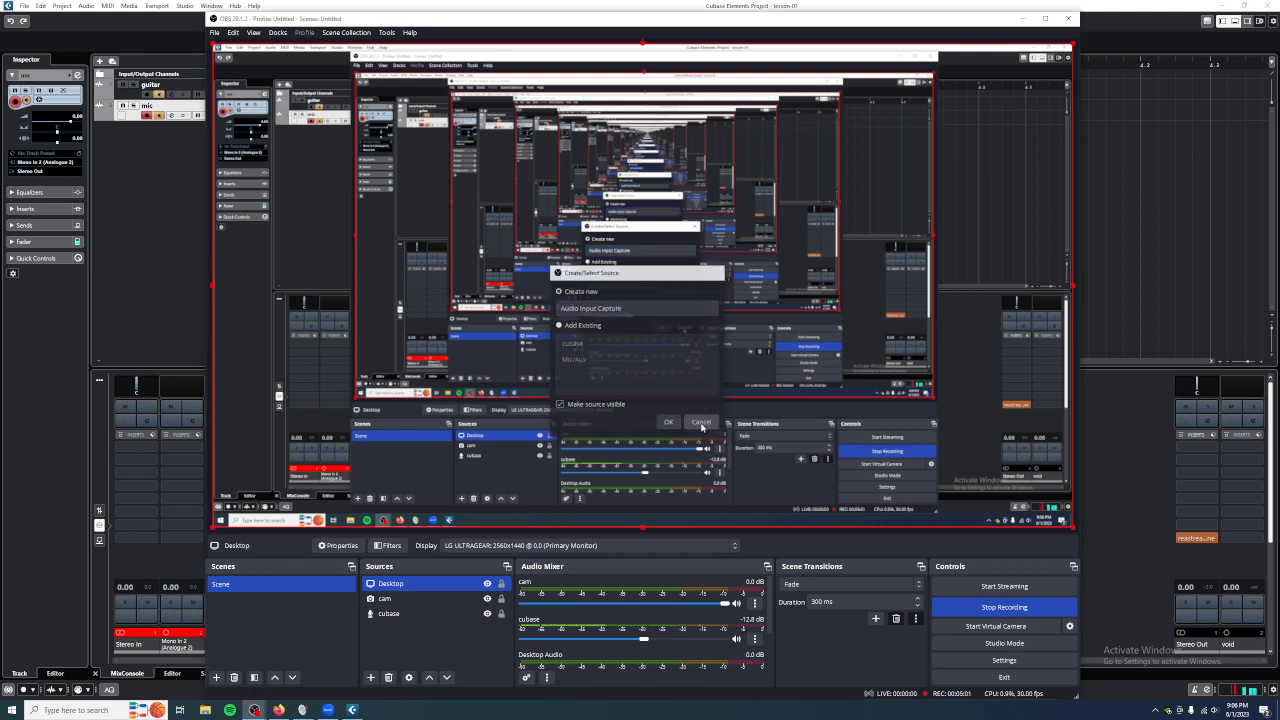
- Select the cubase audio source and open its filters to view the reastream filter
left_click(420, 614)
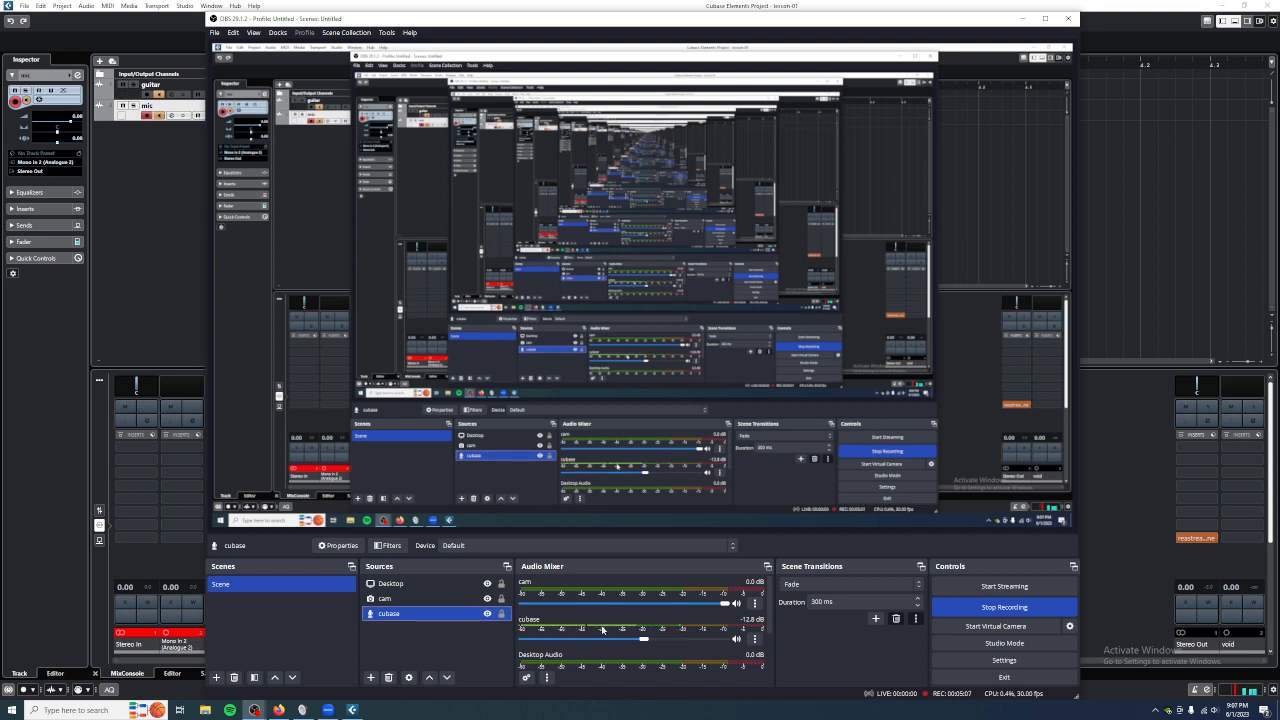
left_click(754, 639)
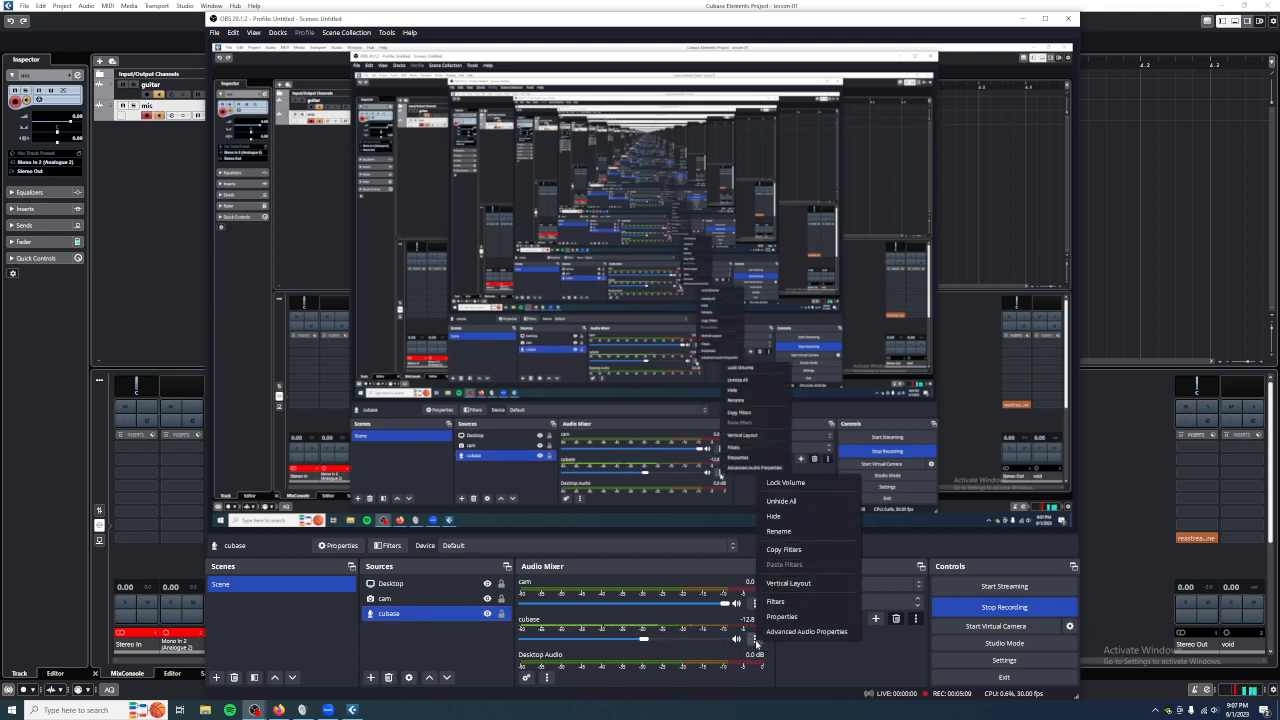
left_click(758, 648)
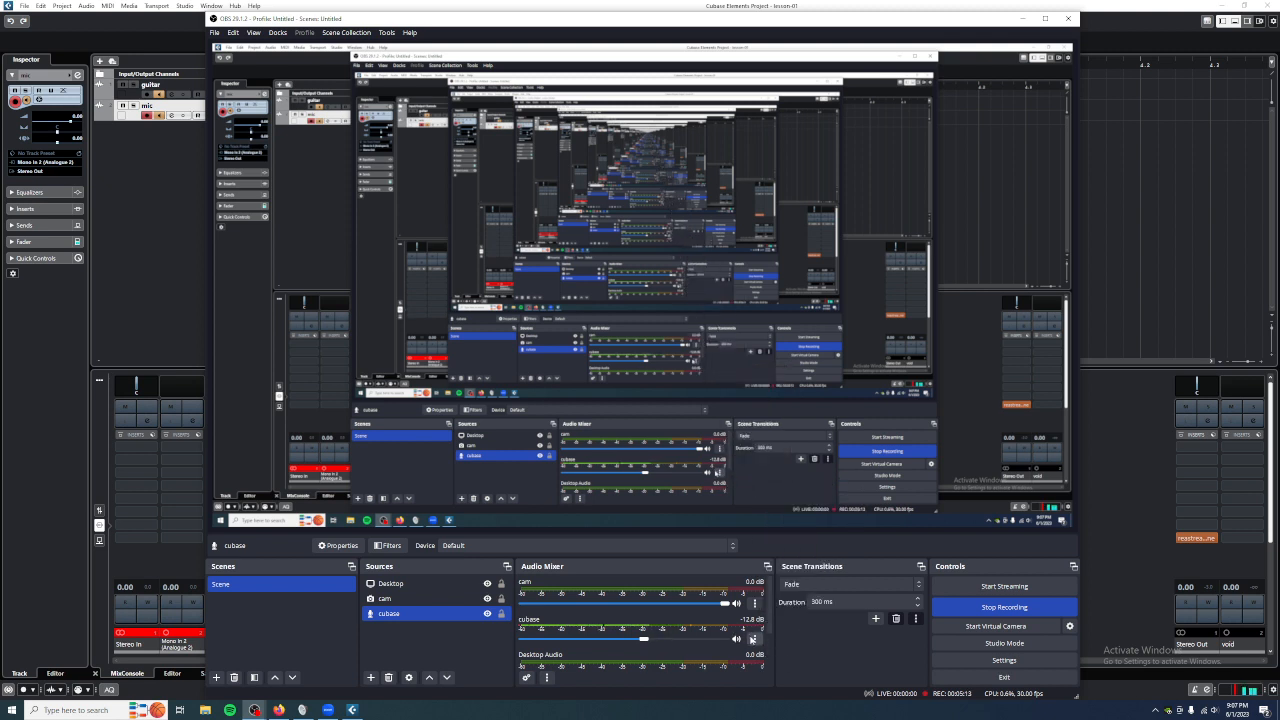
left_click(754, 639)
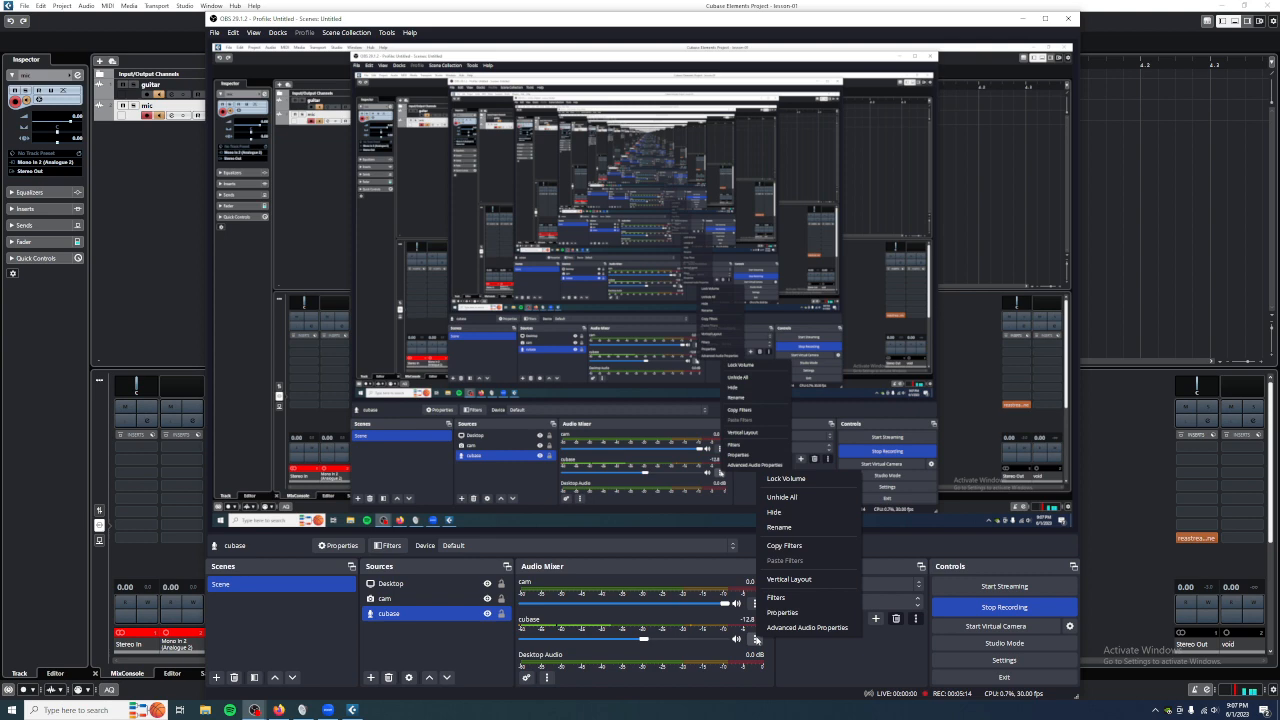
left_click(775, 598)
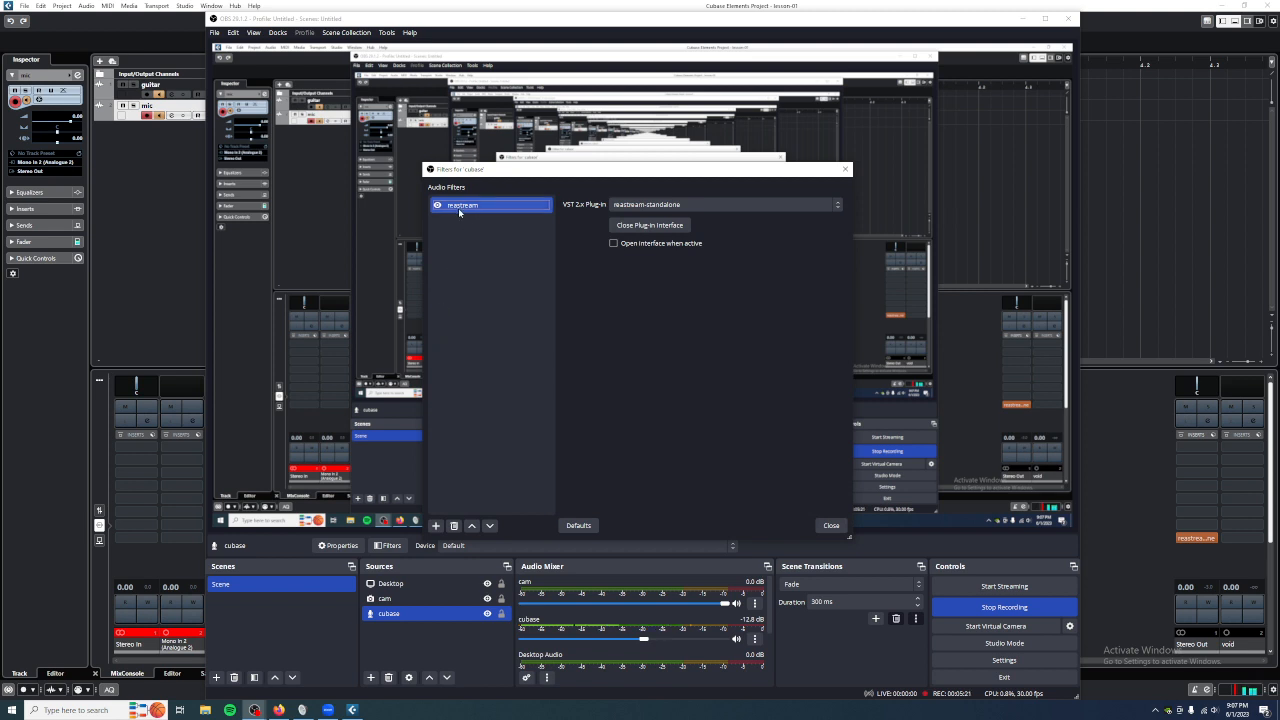
left_click(435, 527)
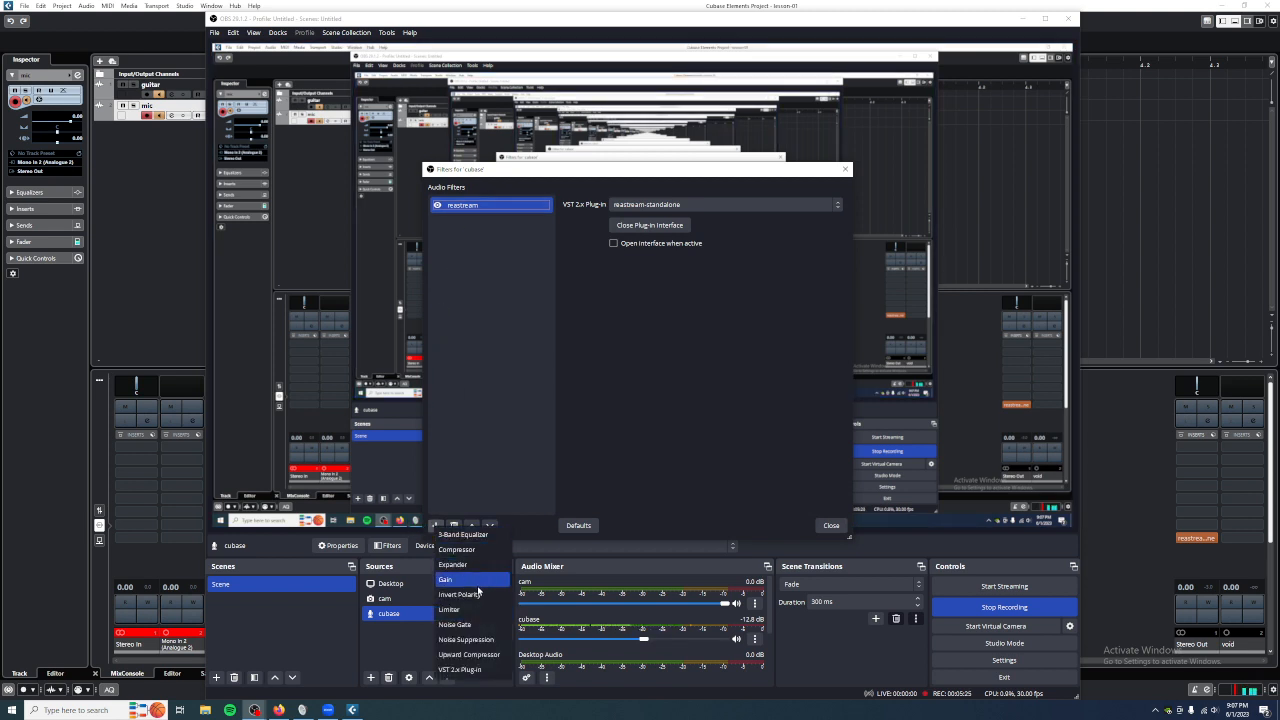
left_click(474, 669)
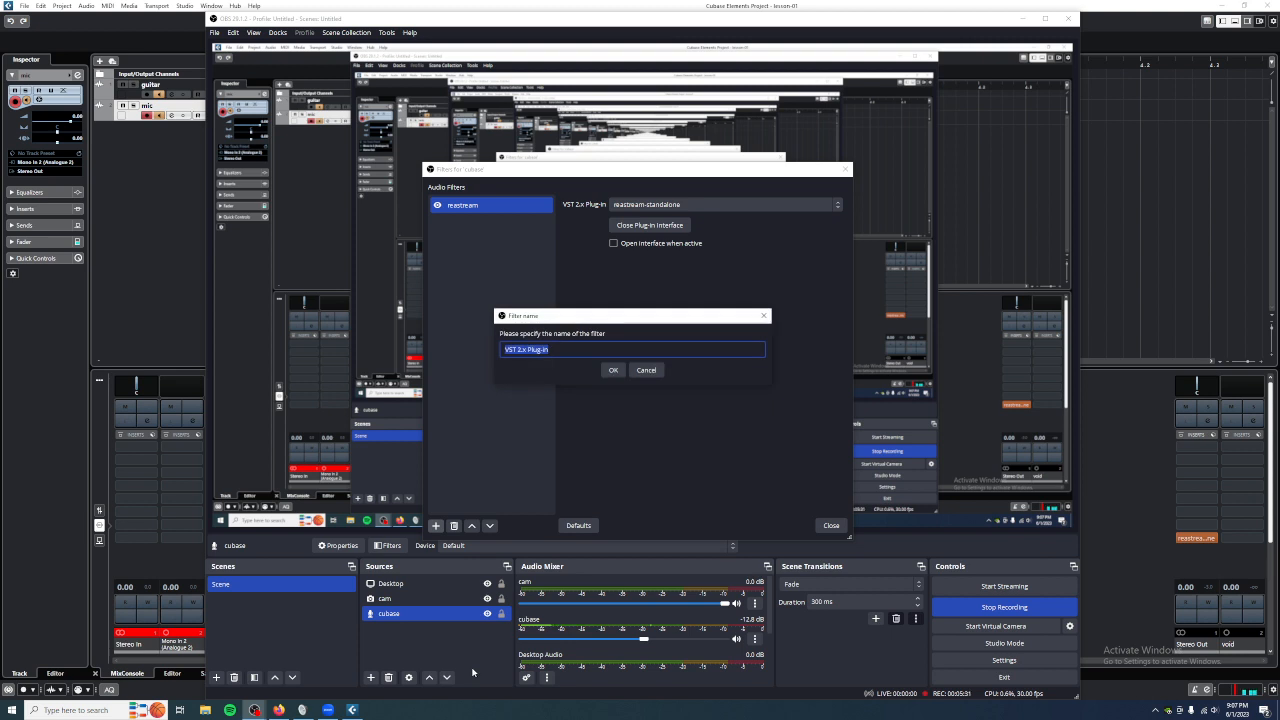
left_click(647, 370)
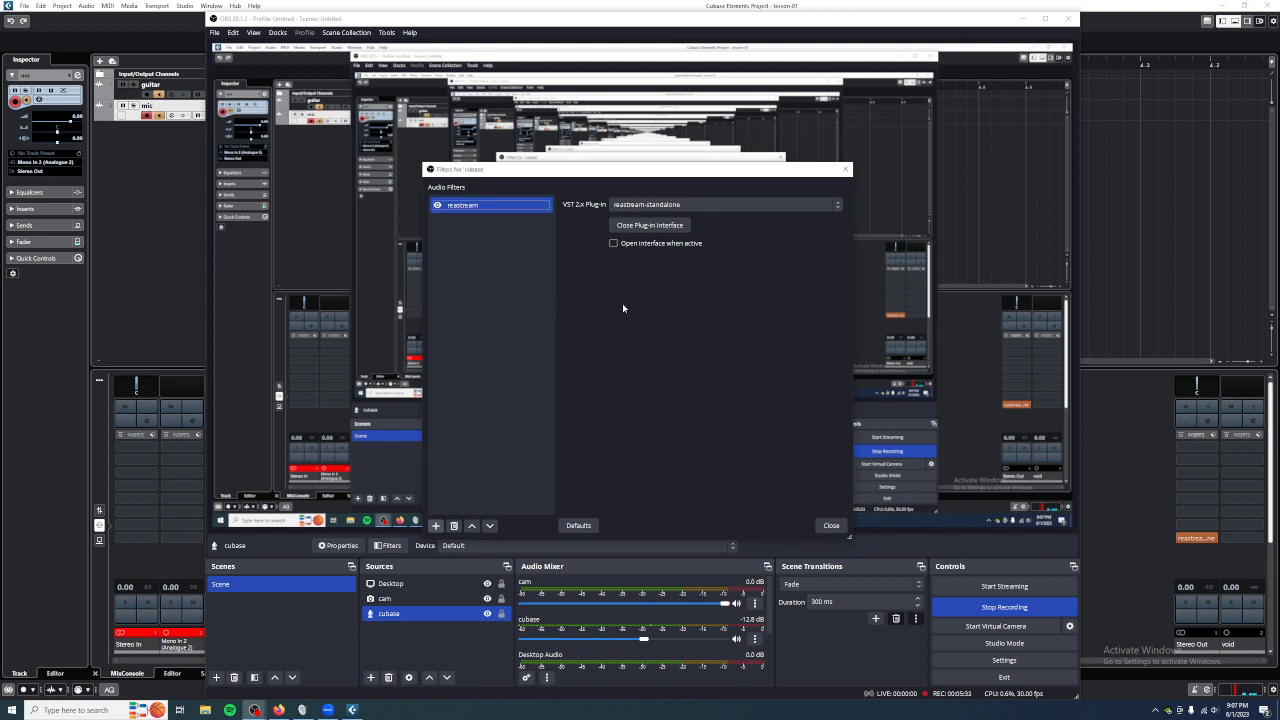
left_click(436, 526)
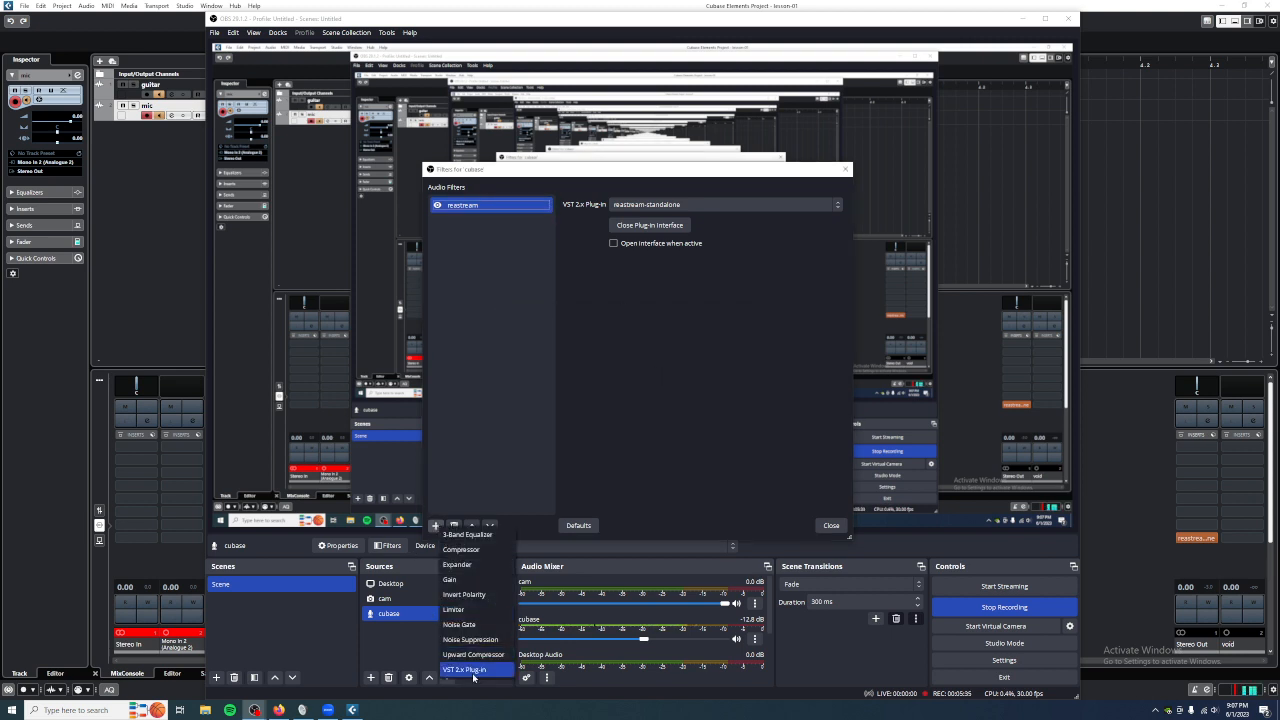
left_click(618, 427)
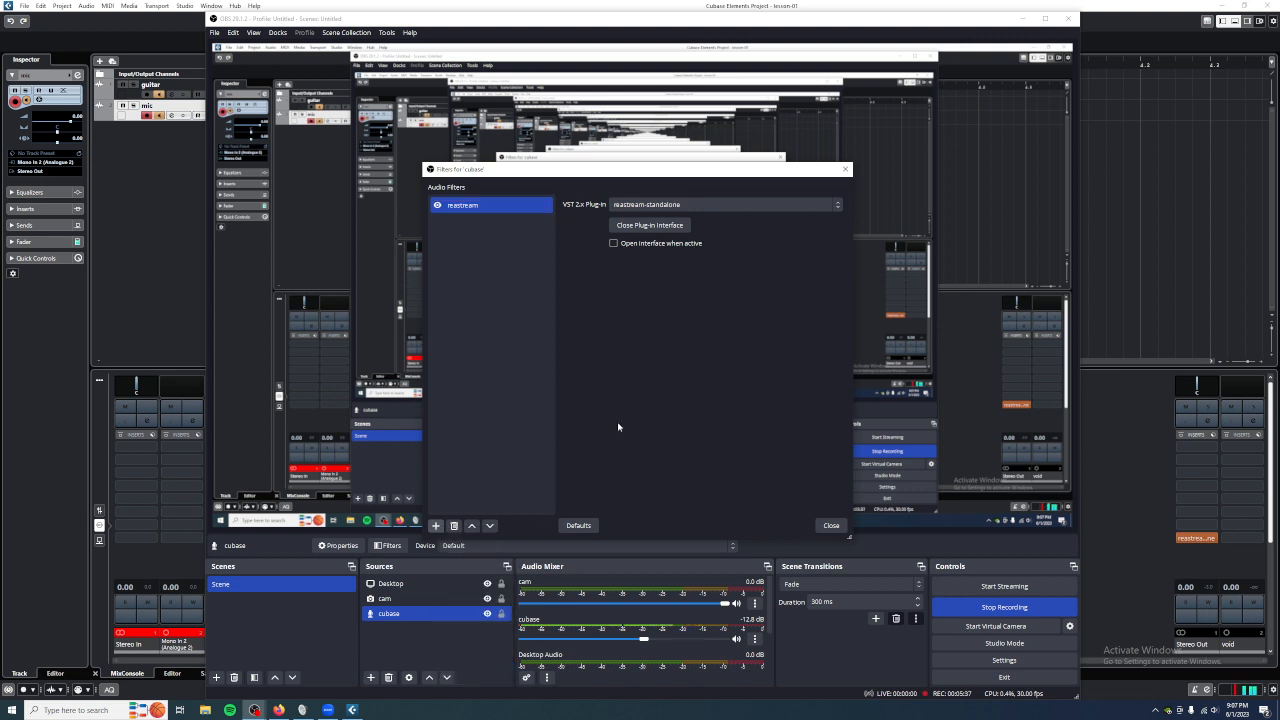
left_click(831, 526)
left_click(755, 638)
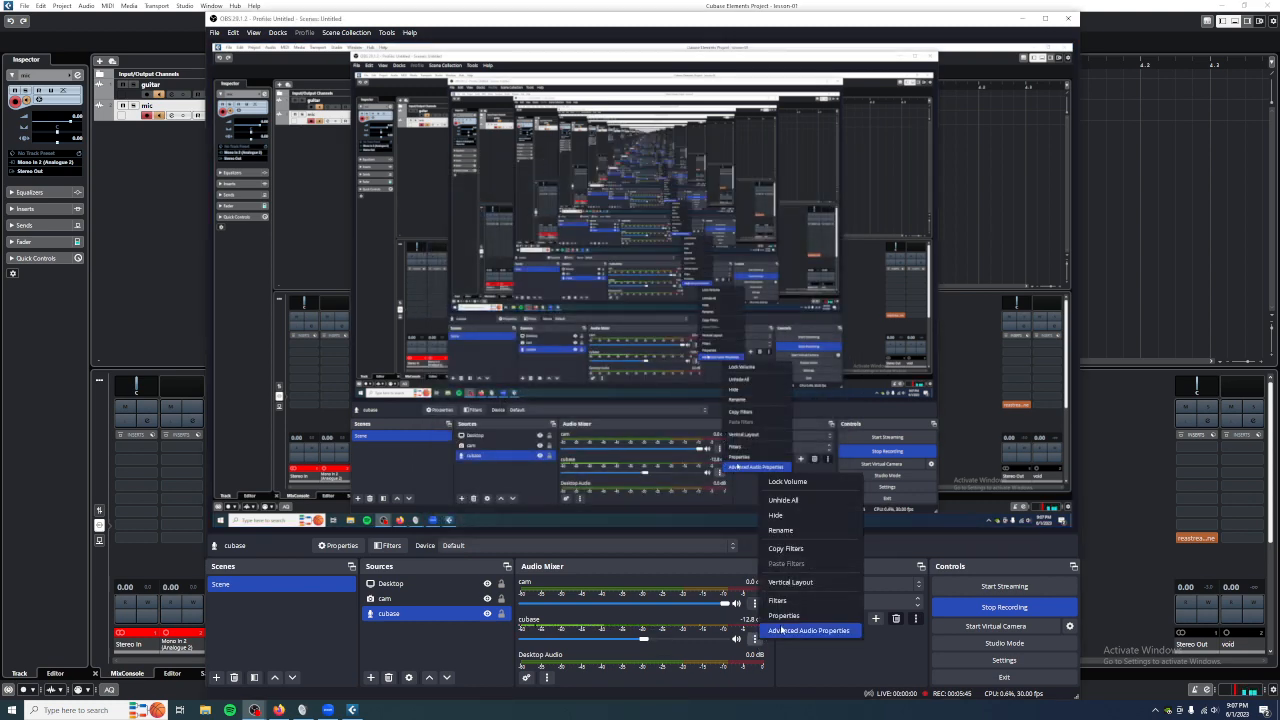
left_click(790, 630)
left_click(882, 450)
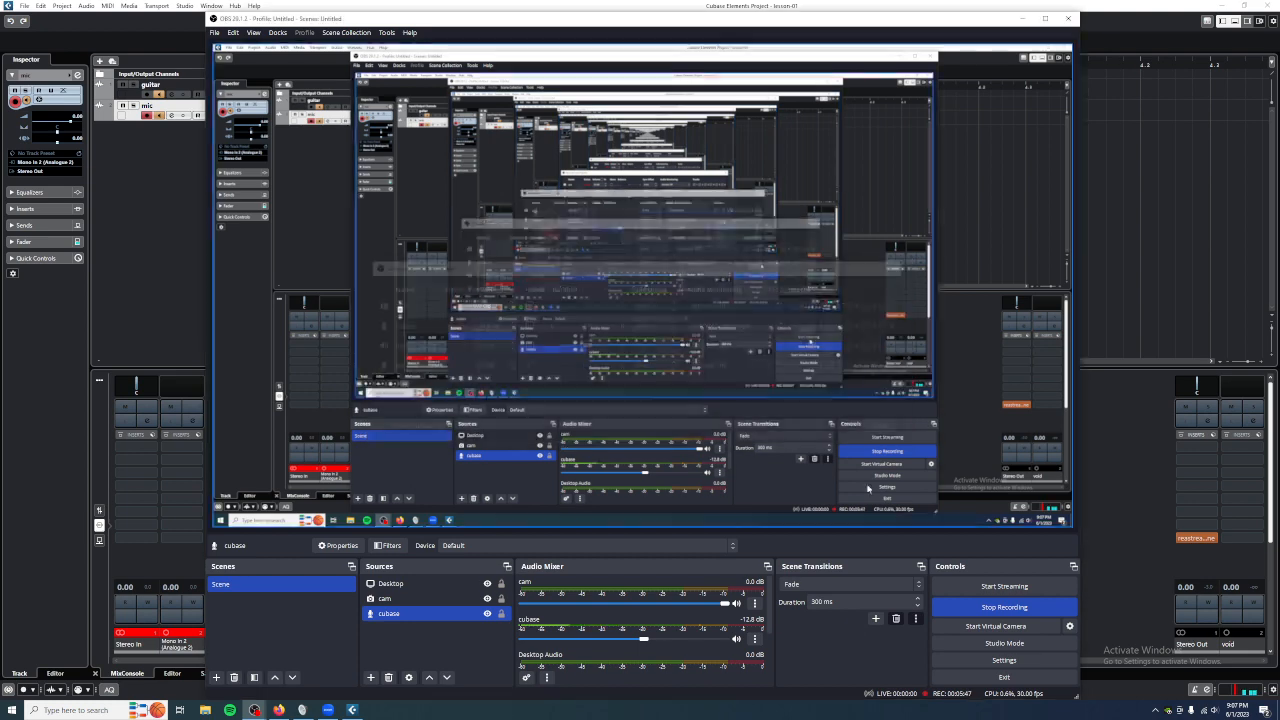
- Reopen the cubase source's filters, examine the identifier and receive setting in the reastream plug-in interface, and close both windows
left_click(755, 638)
left_click(786, 580)
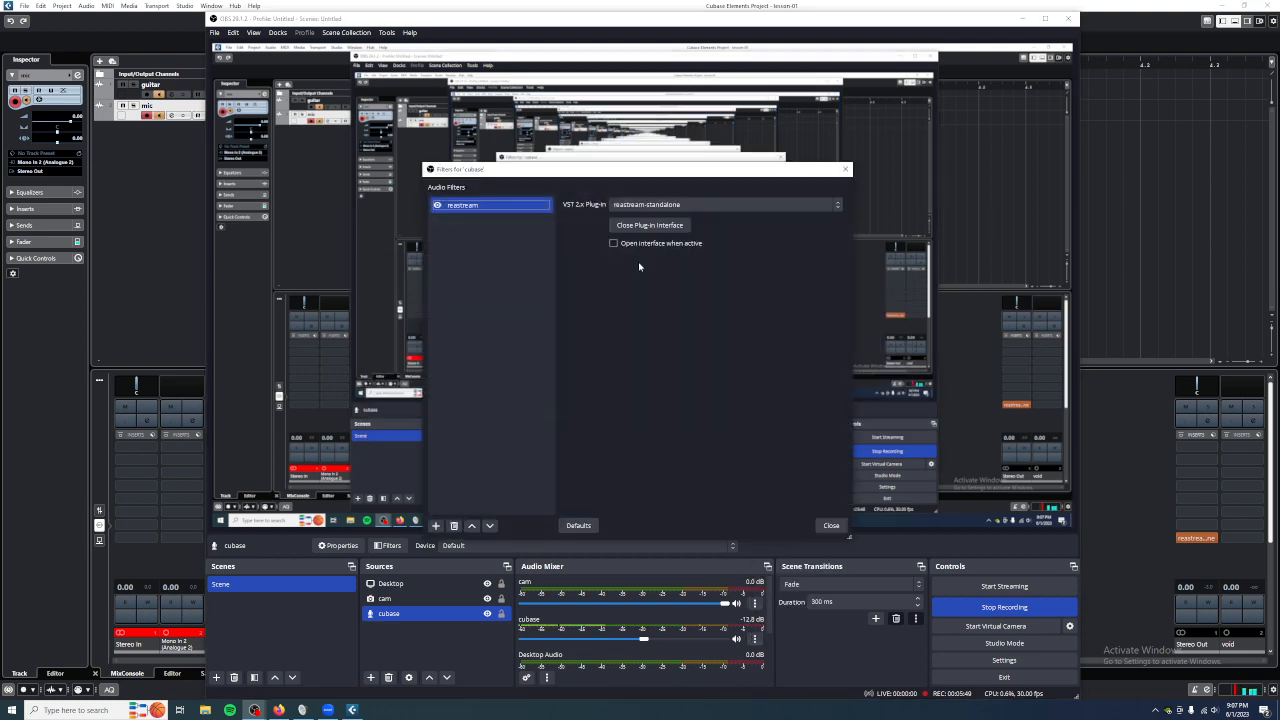
left_click(618, 227)
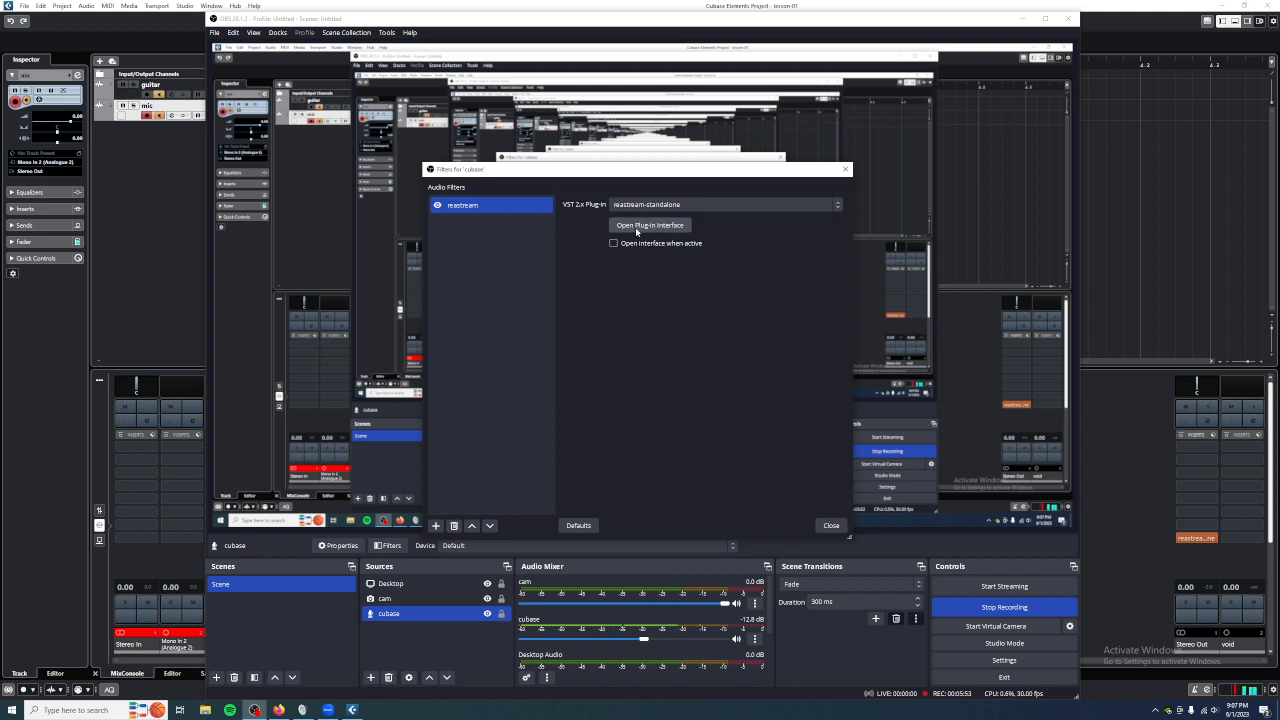
left_click(643, 226)
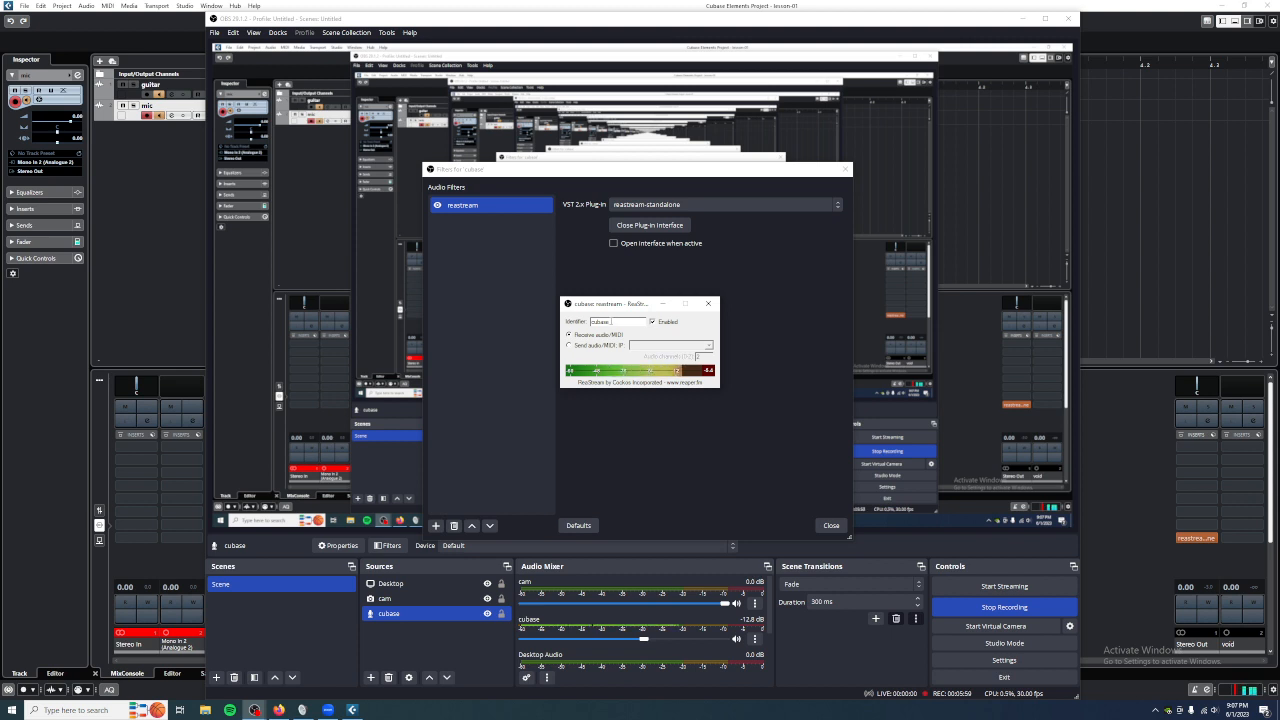
double_click(611, 322)
left_click(708, 303)
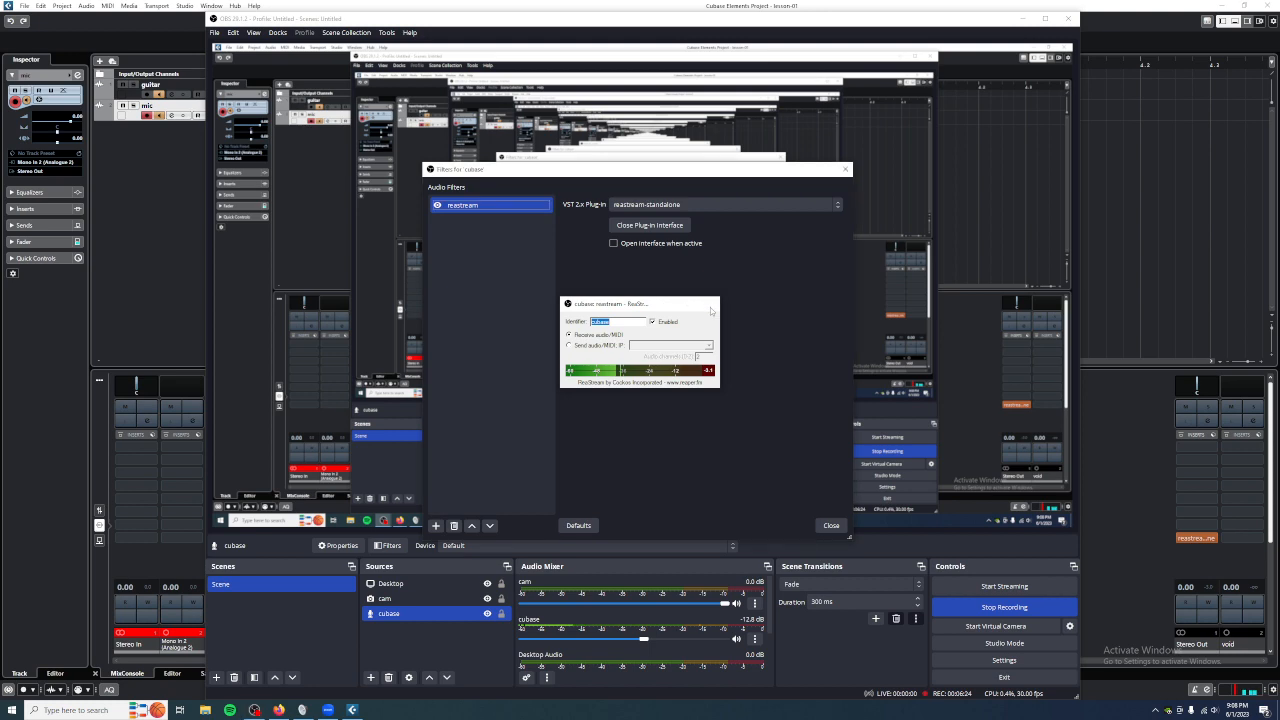
left_click(831, 526)
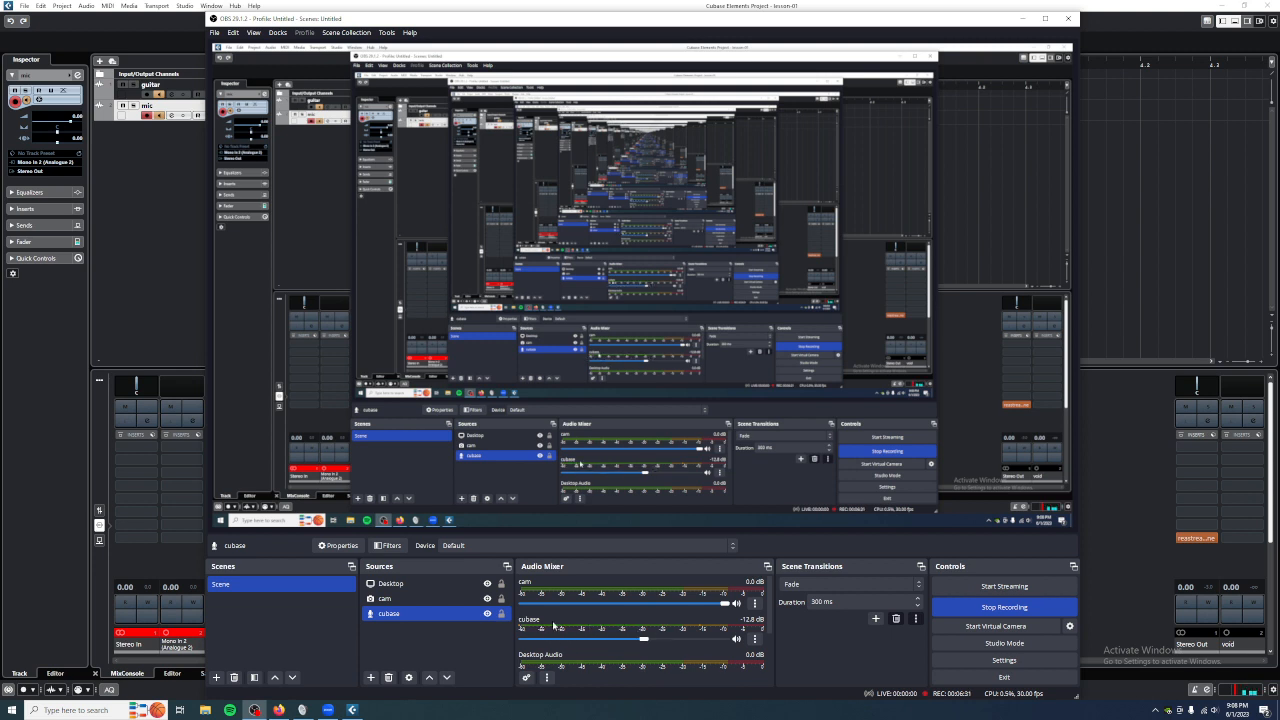
- Open the cubase source's properties, view the available input devices, and confirm the dialog
left_click(754, 638)
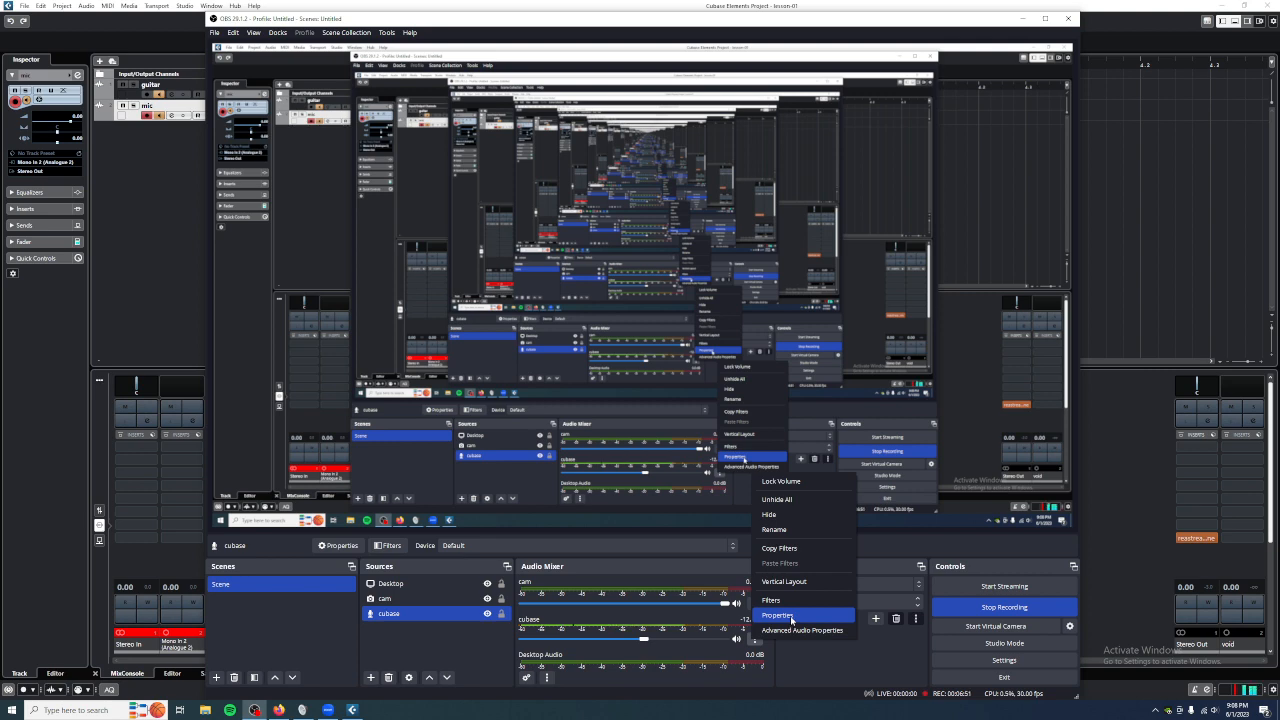
left_click(777, 615)
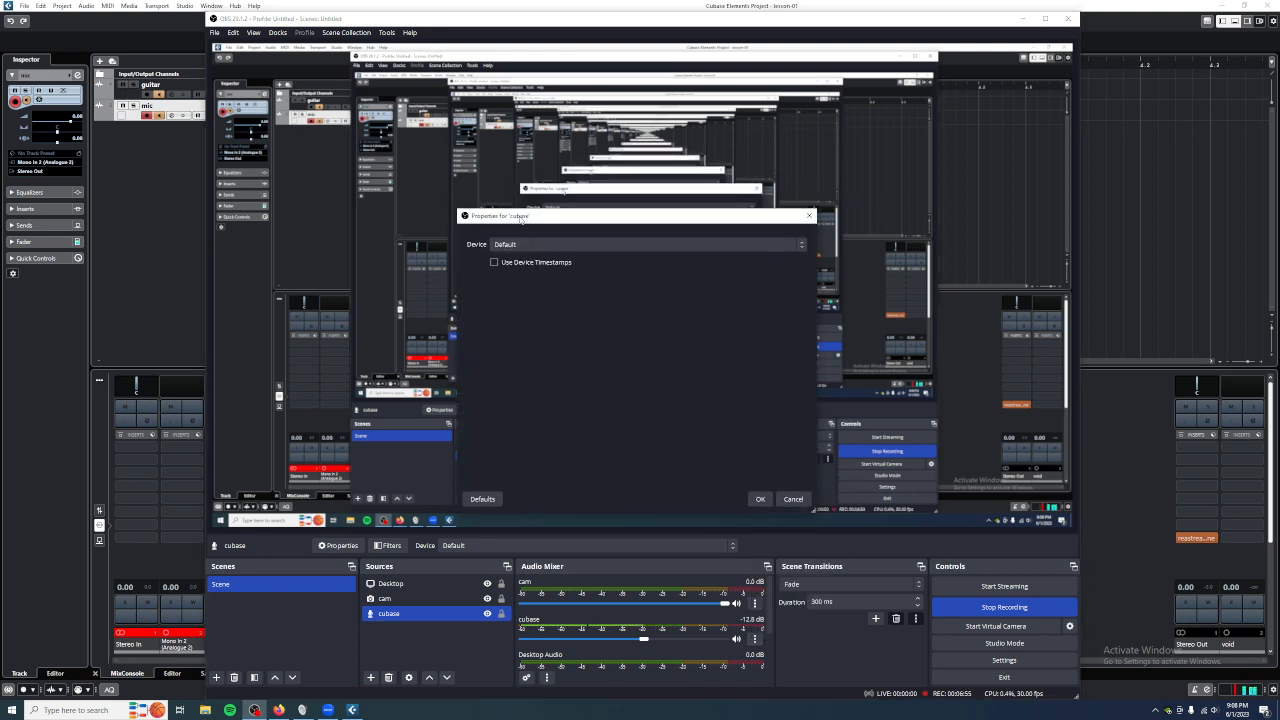
left_click(510, 245)
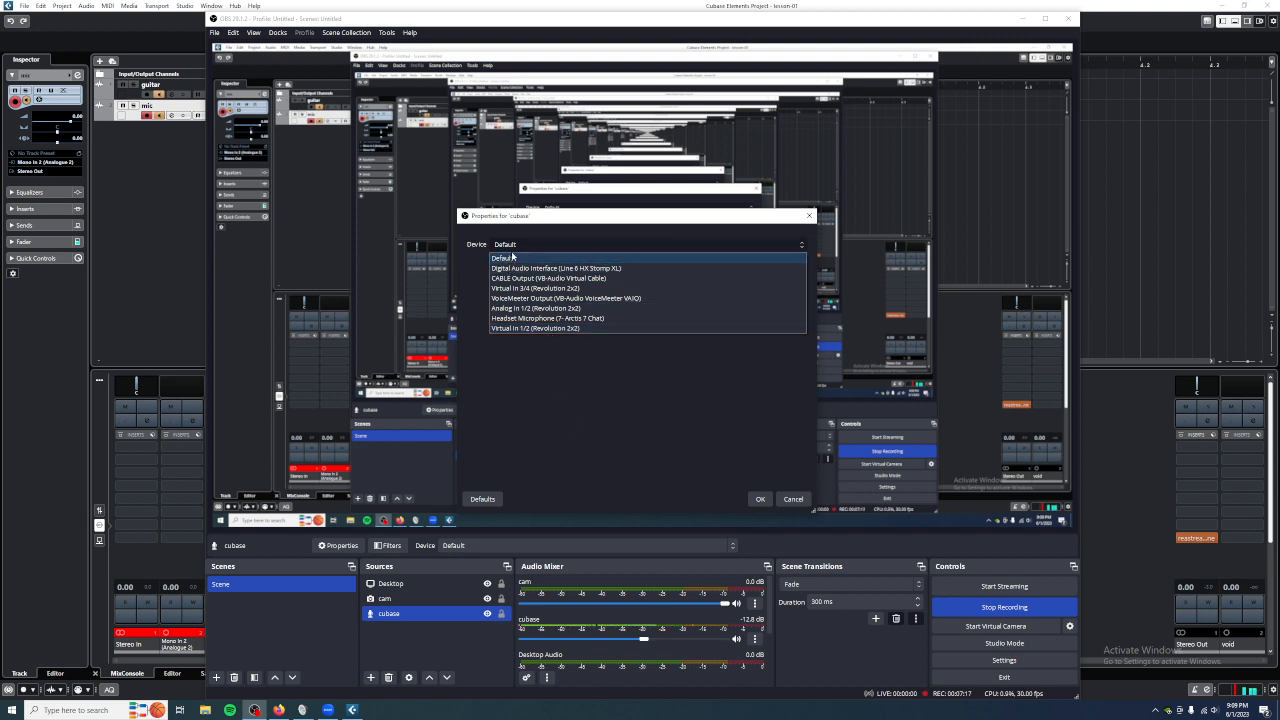
left_click(568, 420)
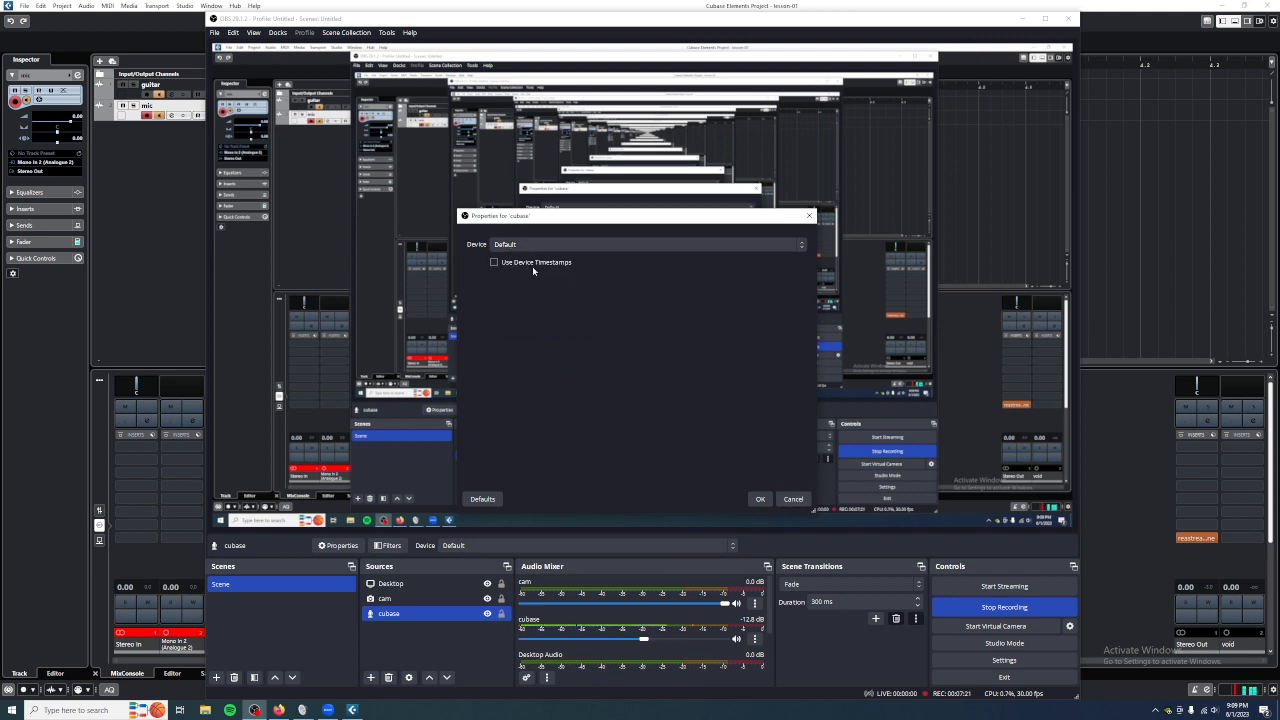
left_click(760, 499)
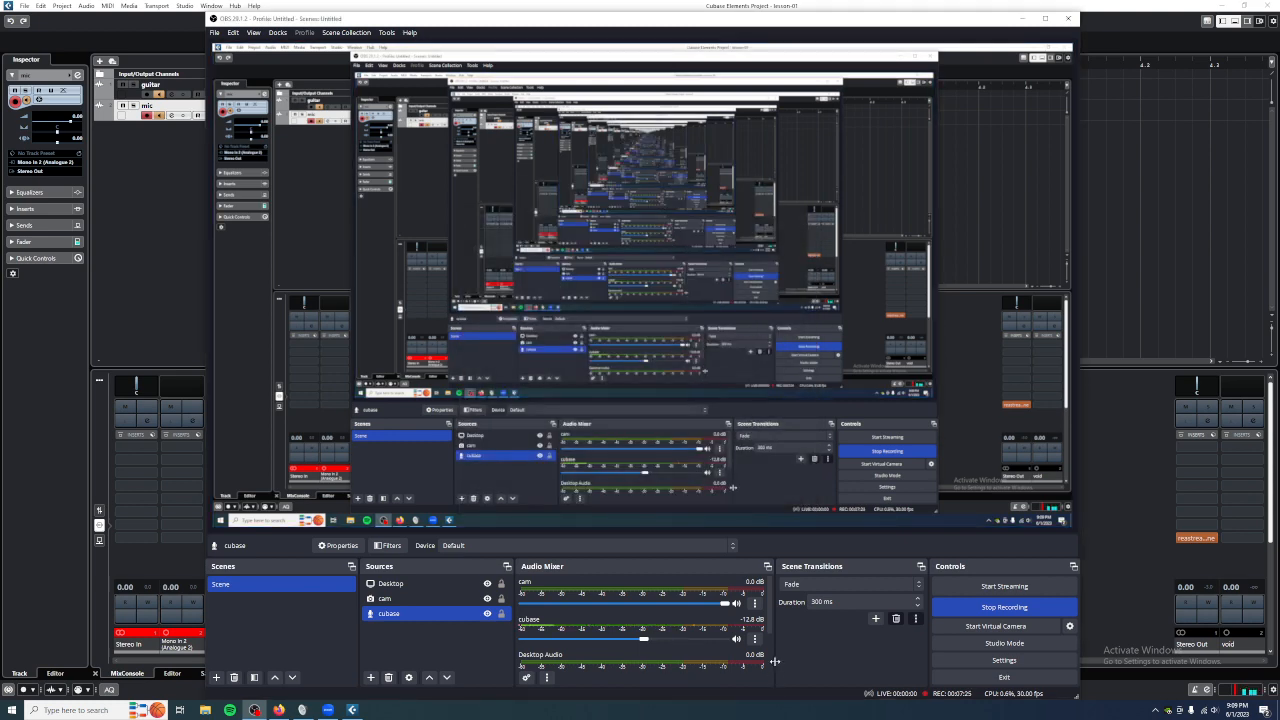
- Examine the global audio devices and the monitoring device in the OBS audio settings, and confirm the settings
left_click(1003, 660)
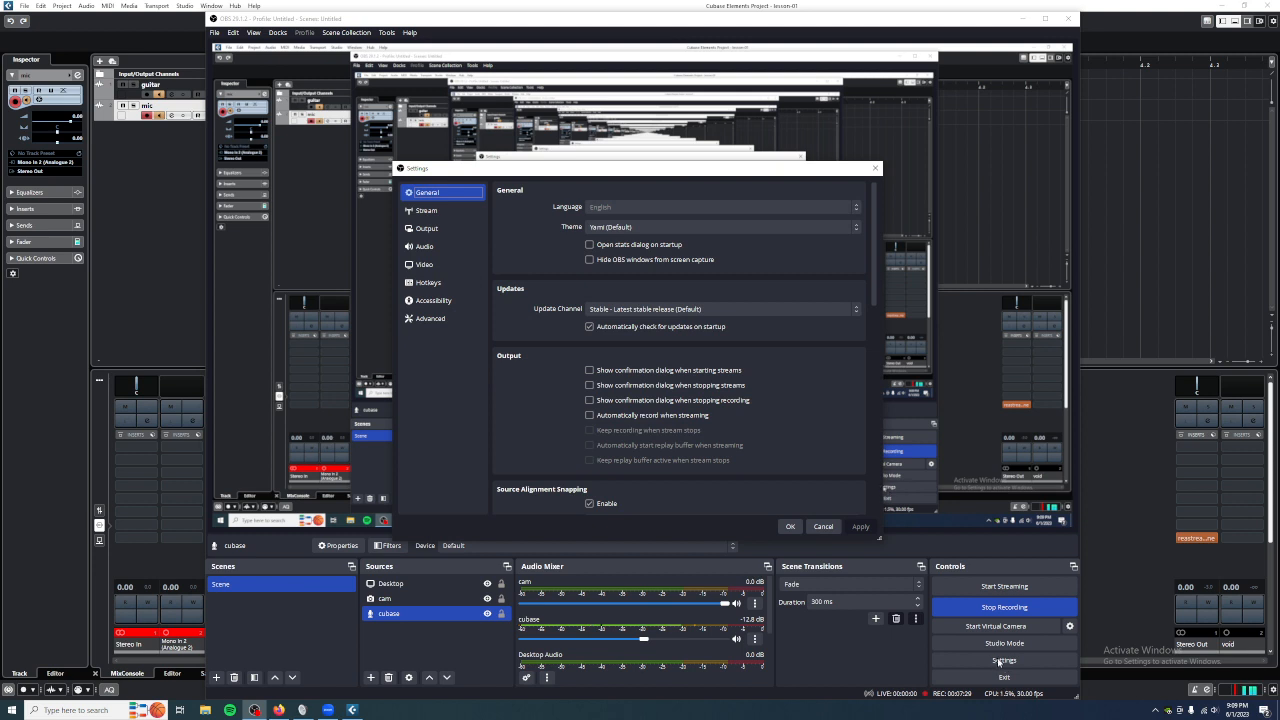
left_click(428, 248)
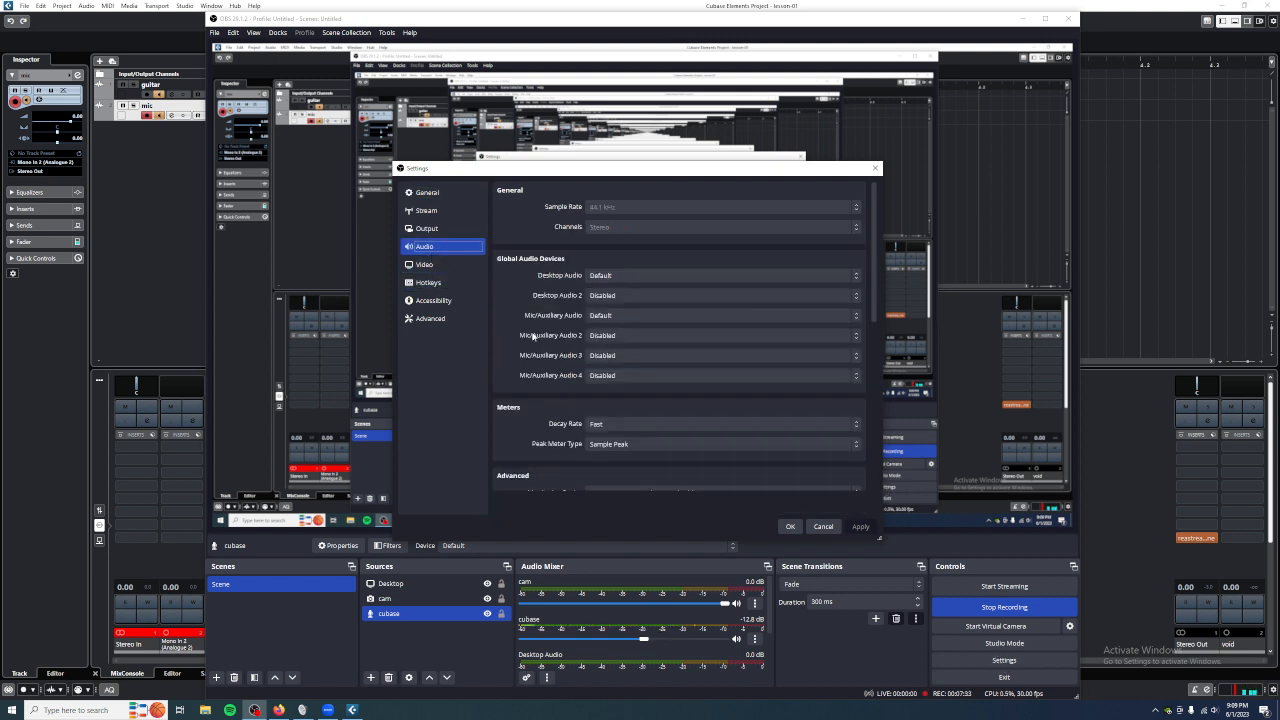
scroll(533, 337, "down", 3)
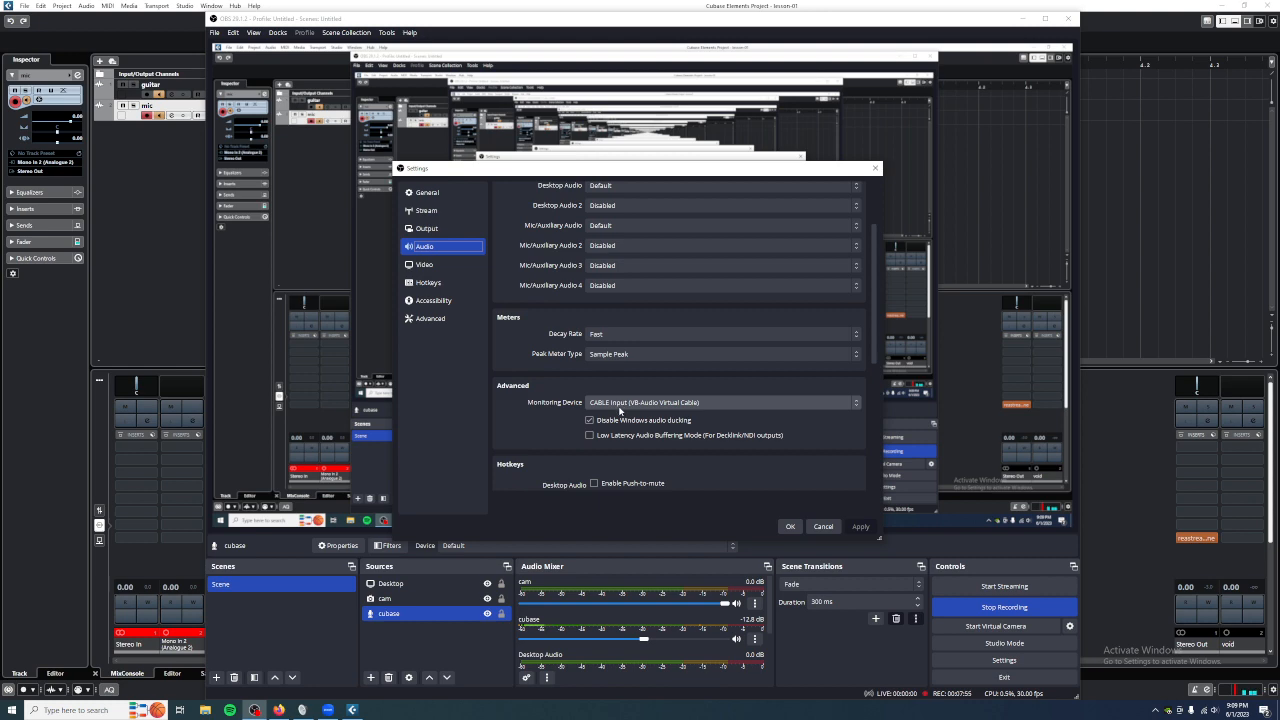
left_click(789, 526)
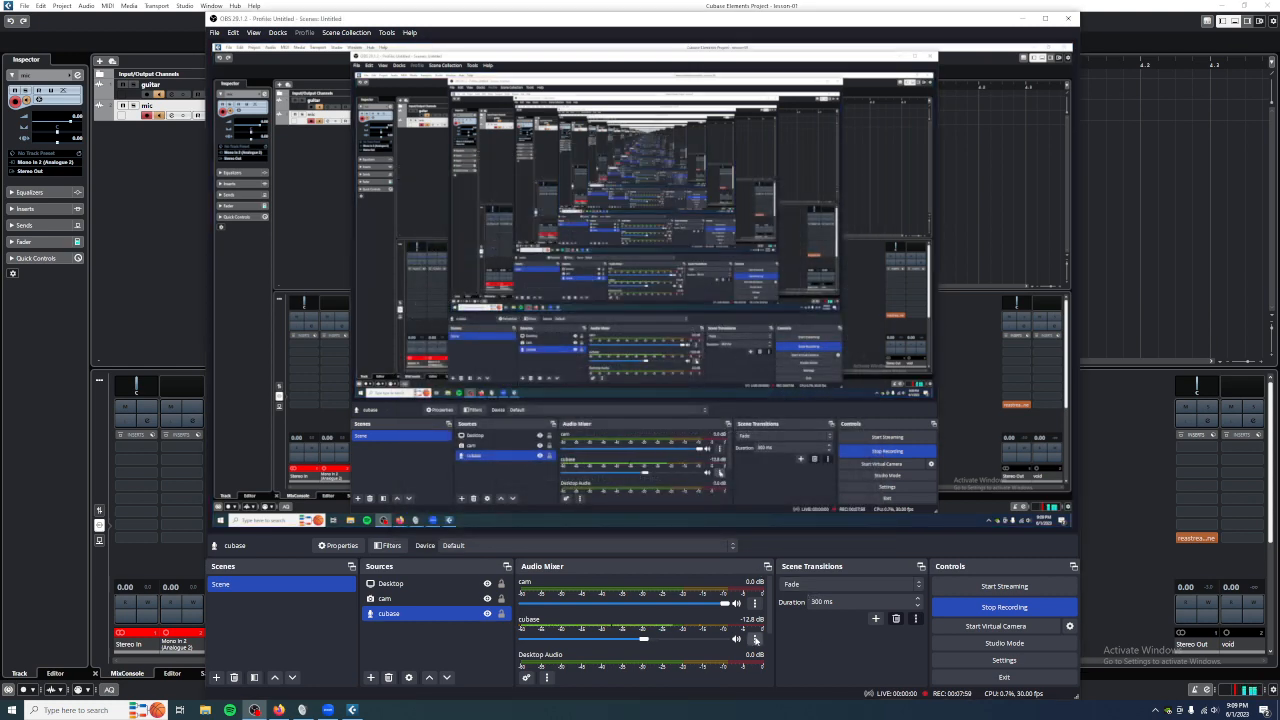
- Examine the cubase source's audio monitoring mode in the advanced audio properties and close the dialog
left_click(756, 639)
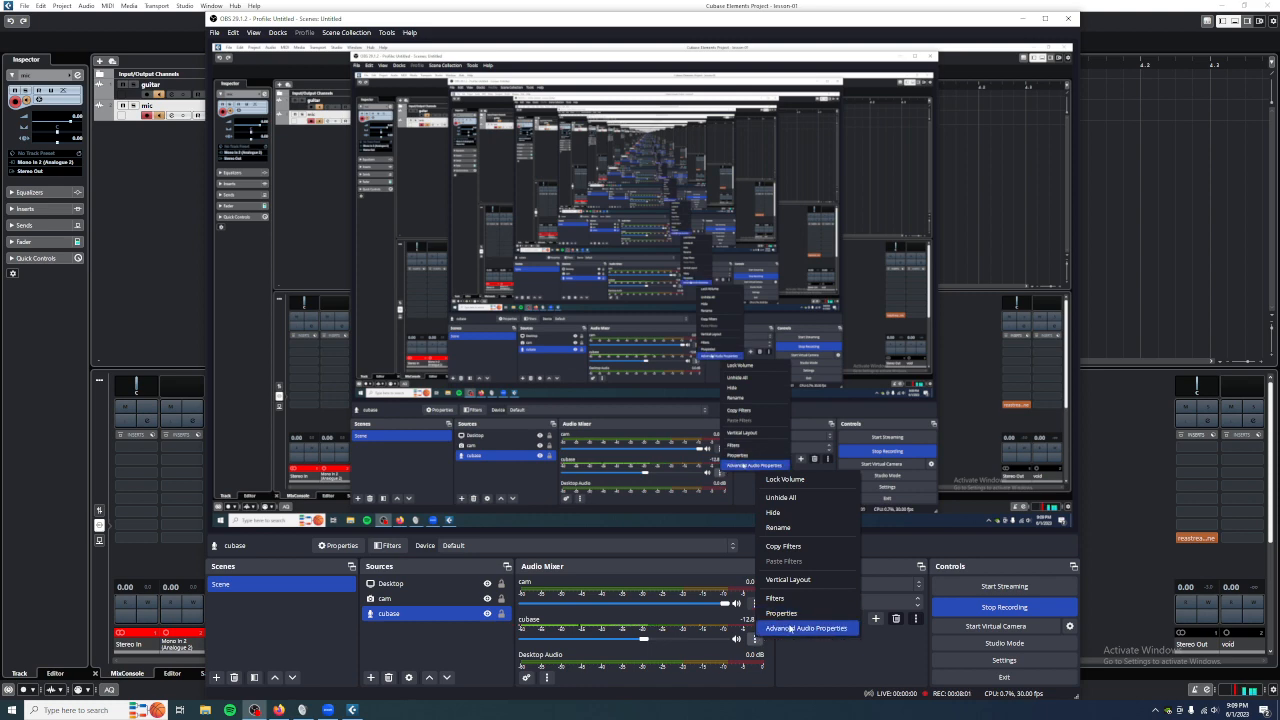
left_click(787, 630)
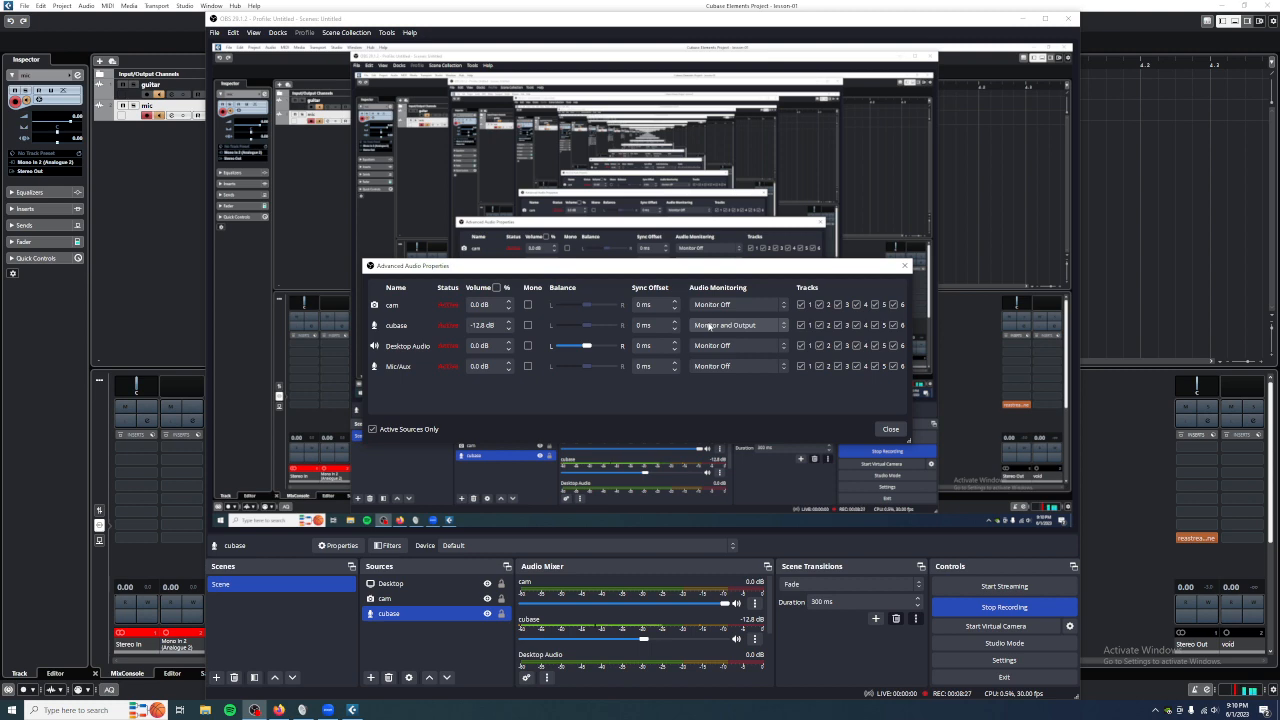
left_click(889, 431)
- Check the monitoring device in the OBS audio settings once more and confirm the settings dialog
left_click(1004, 660)
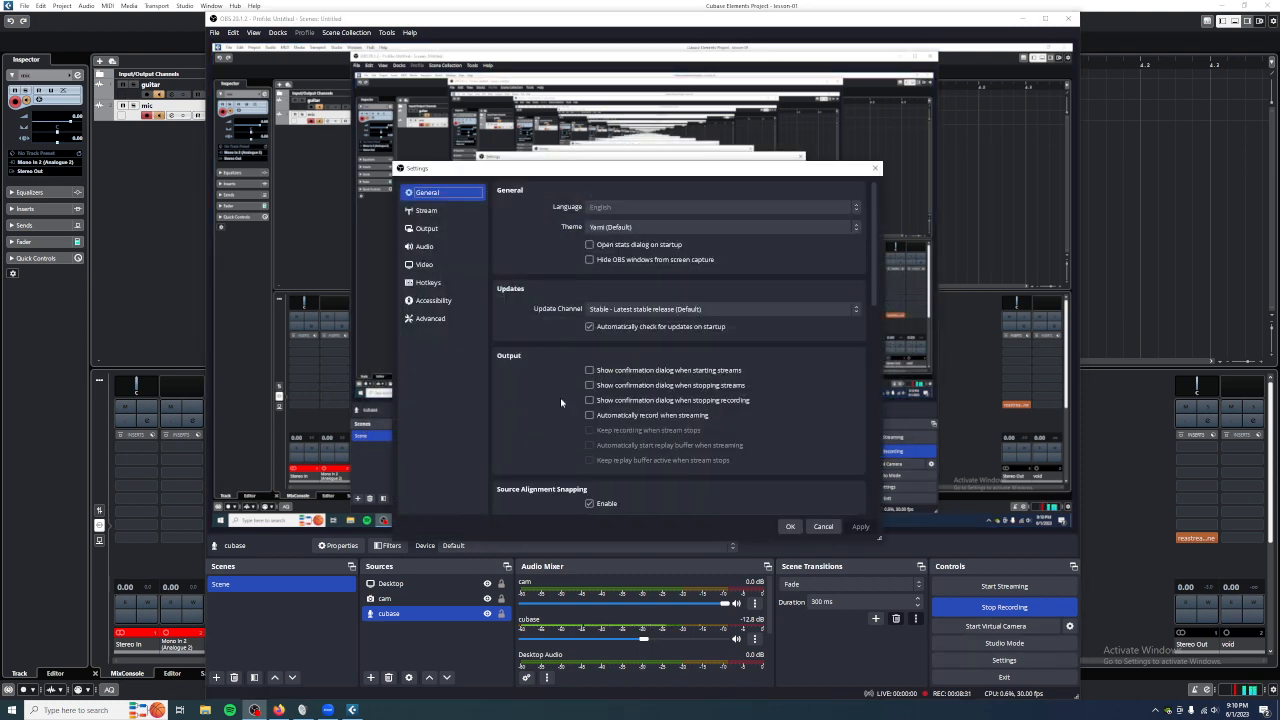
left_click(424, 246)
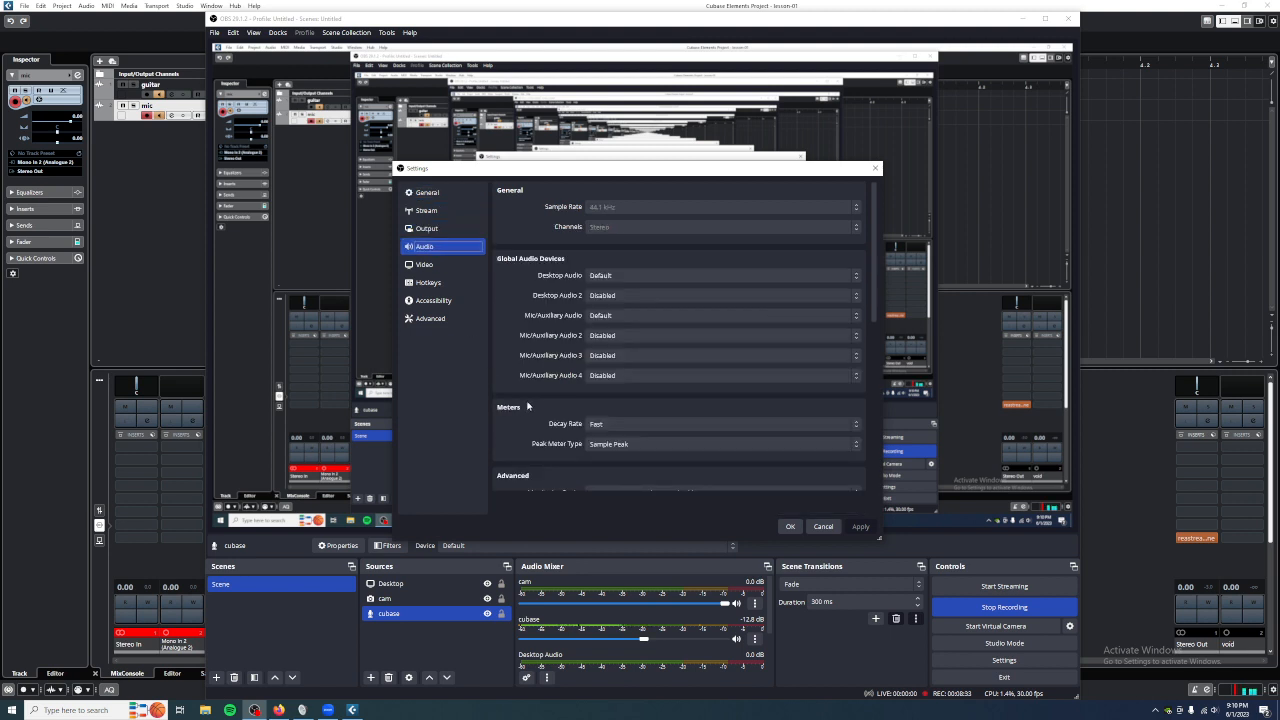
scroll(527, 406, "down", 3)
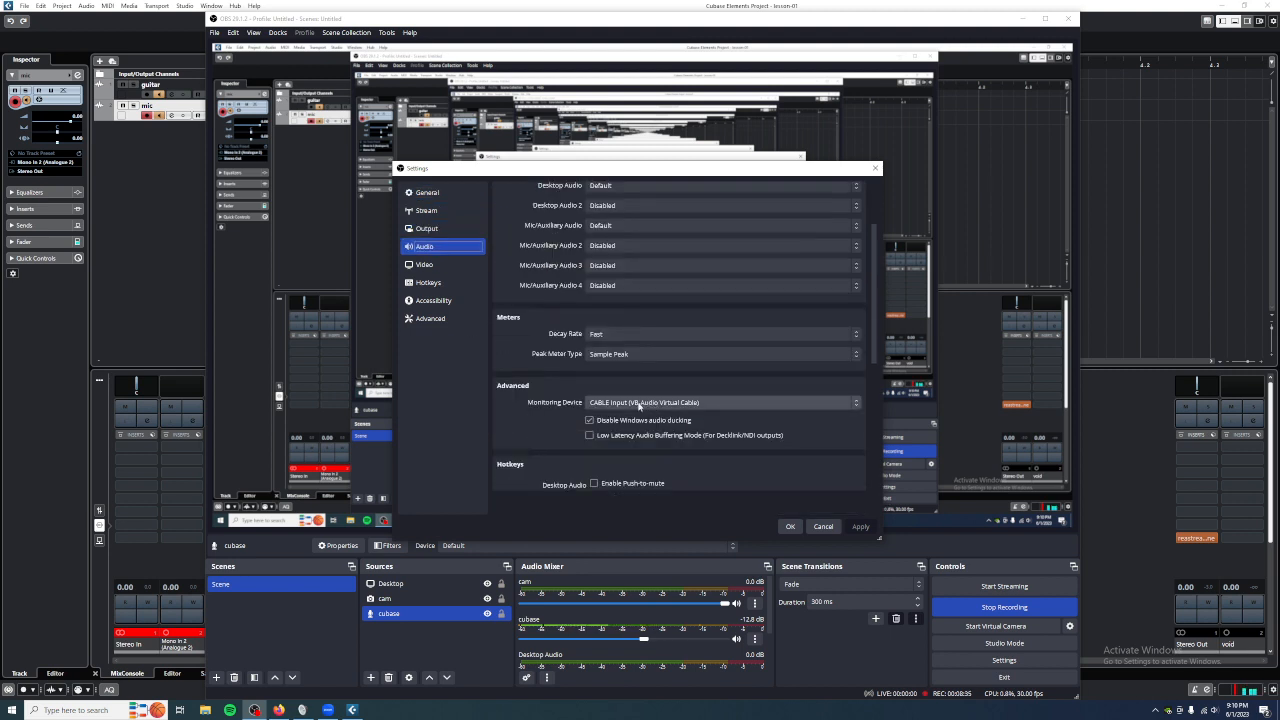
left_click(795, 530)
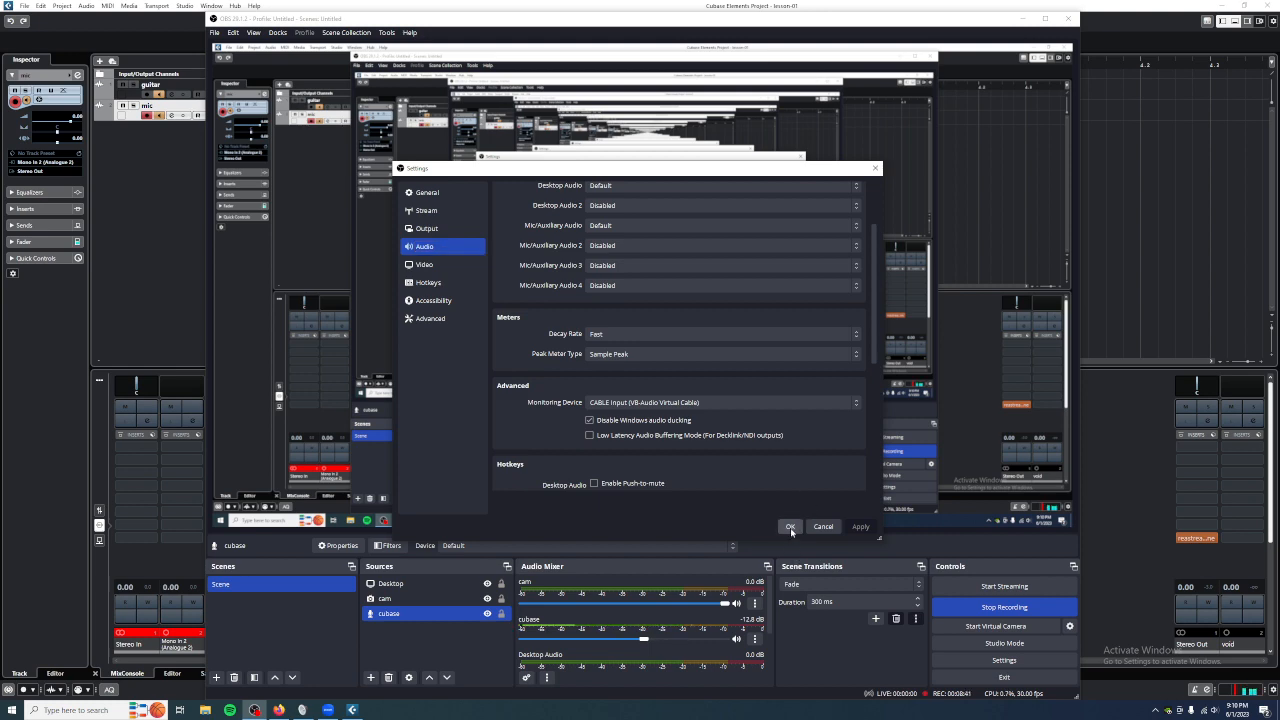
left_click(790, 526)
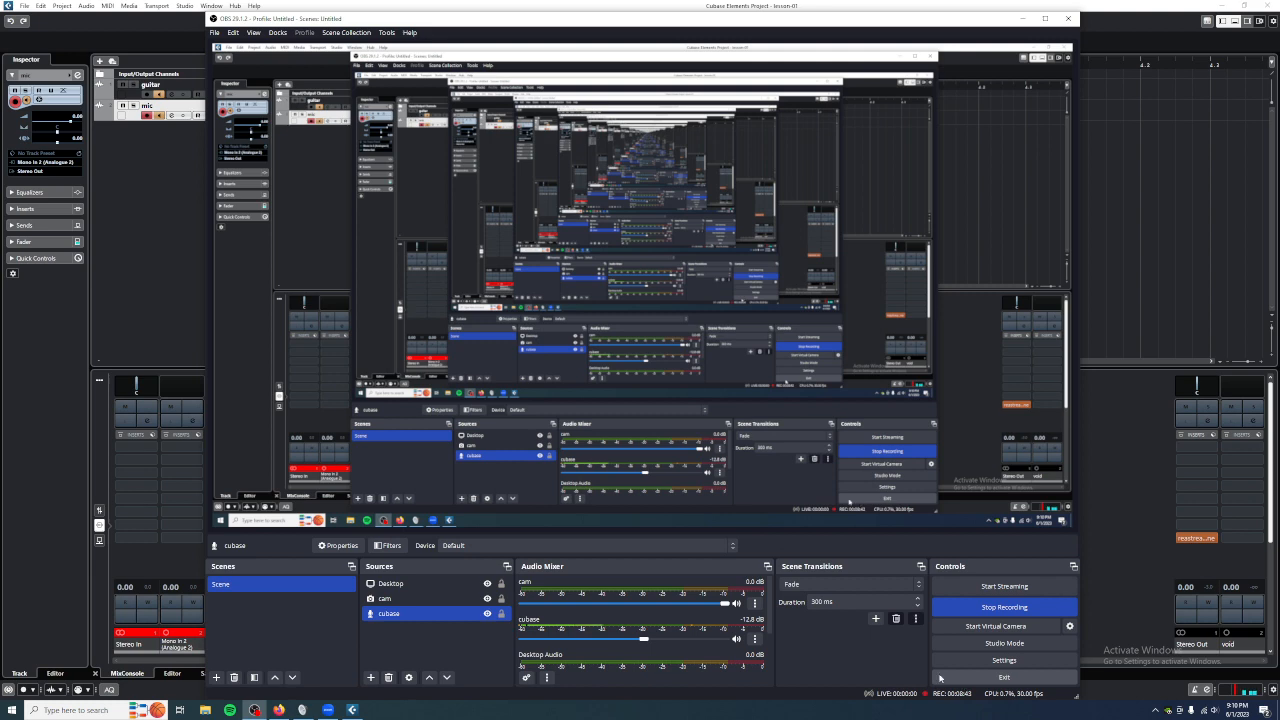
- Minimize the OBS window and both Cubase windows to clear the desktop
left_click(1021, 18)
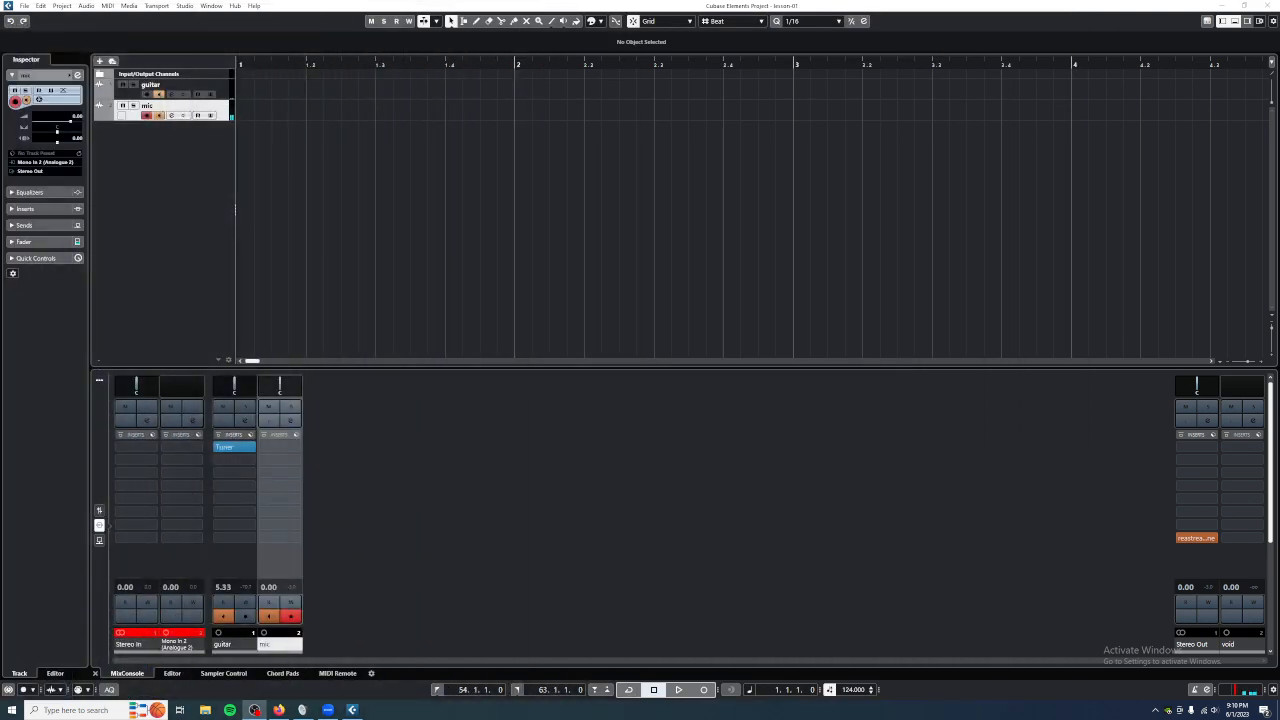
left_click(1222, 7)
left_click(716, 293)
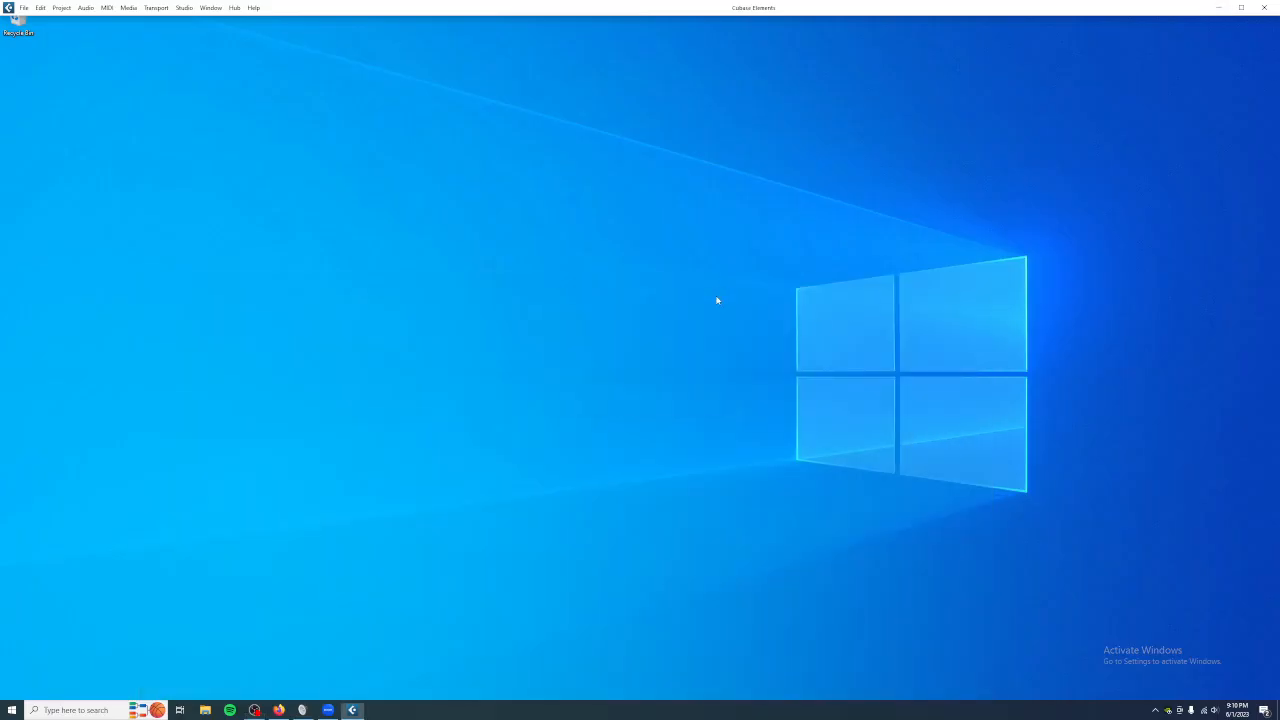
left_click(1218, 7)
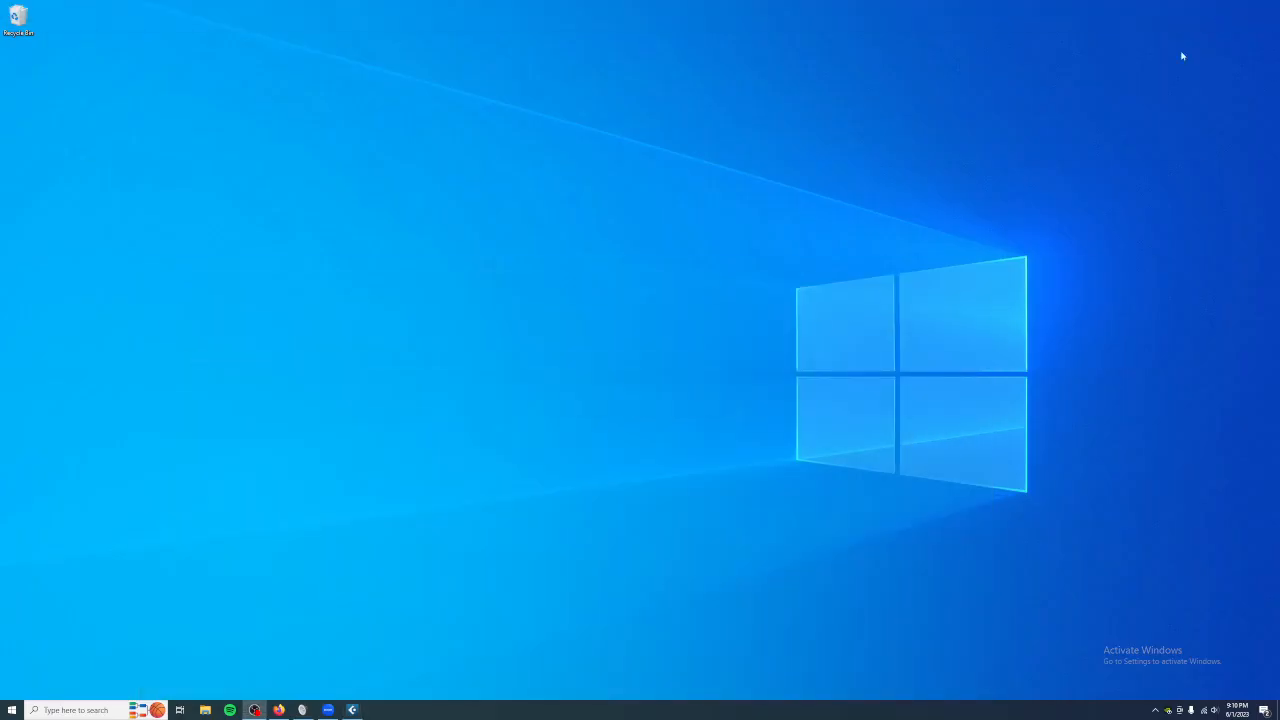
- Switch to Zoom, set the microphone to CABLE Output (VB-Audio Virtual Cable) in the audio settings, and view the available microphones again
left_click(326, 710)
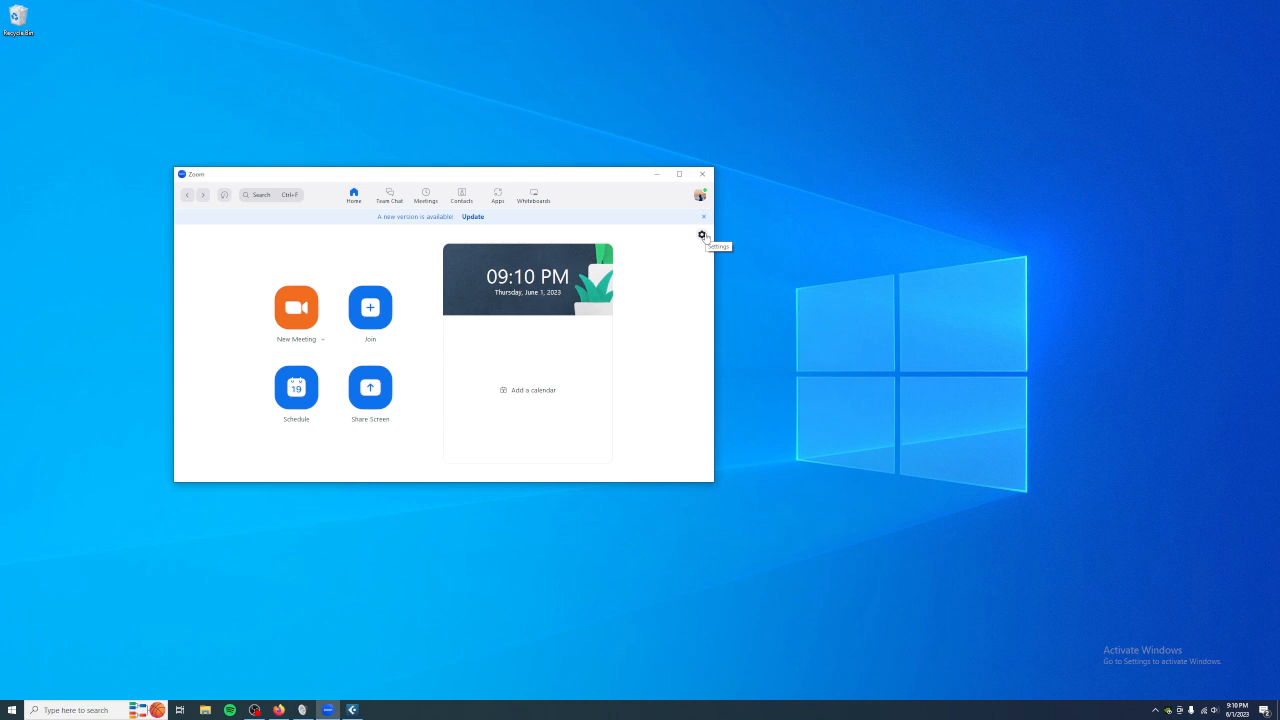
left_click(703, 236)
left_click(480, 253)
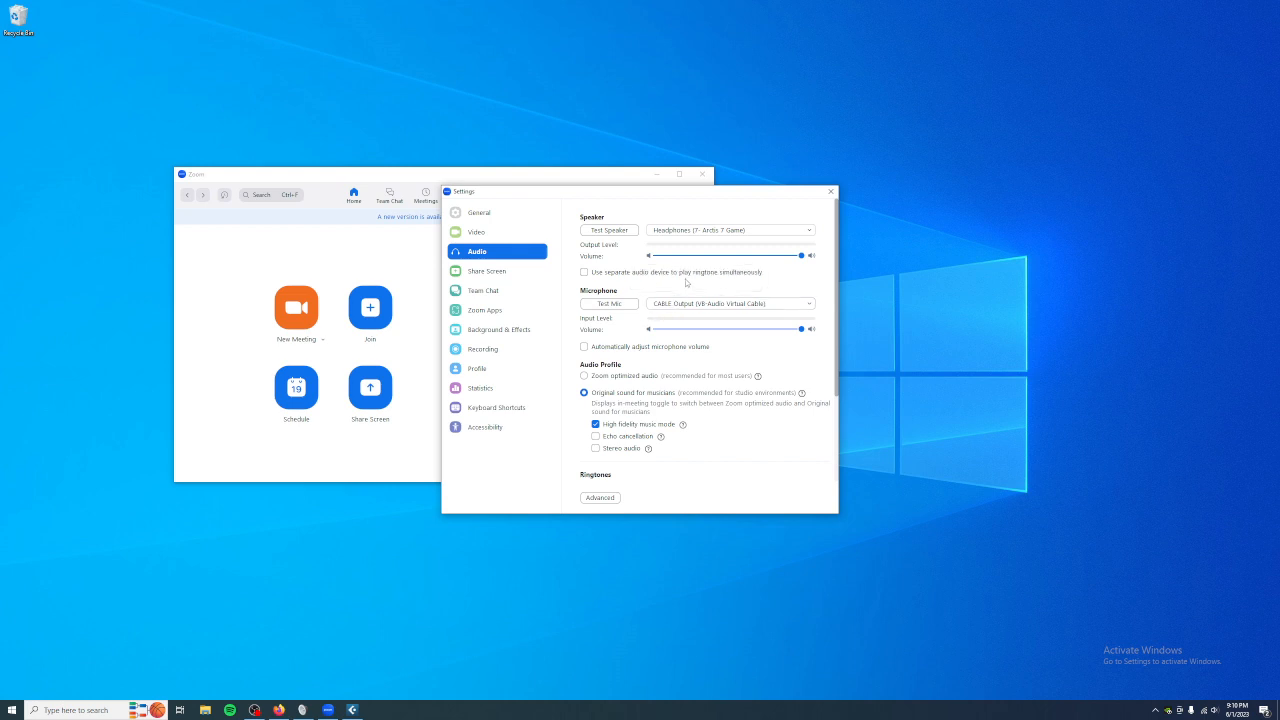
left_click(676, 305)
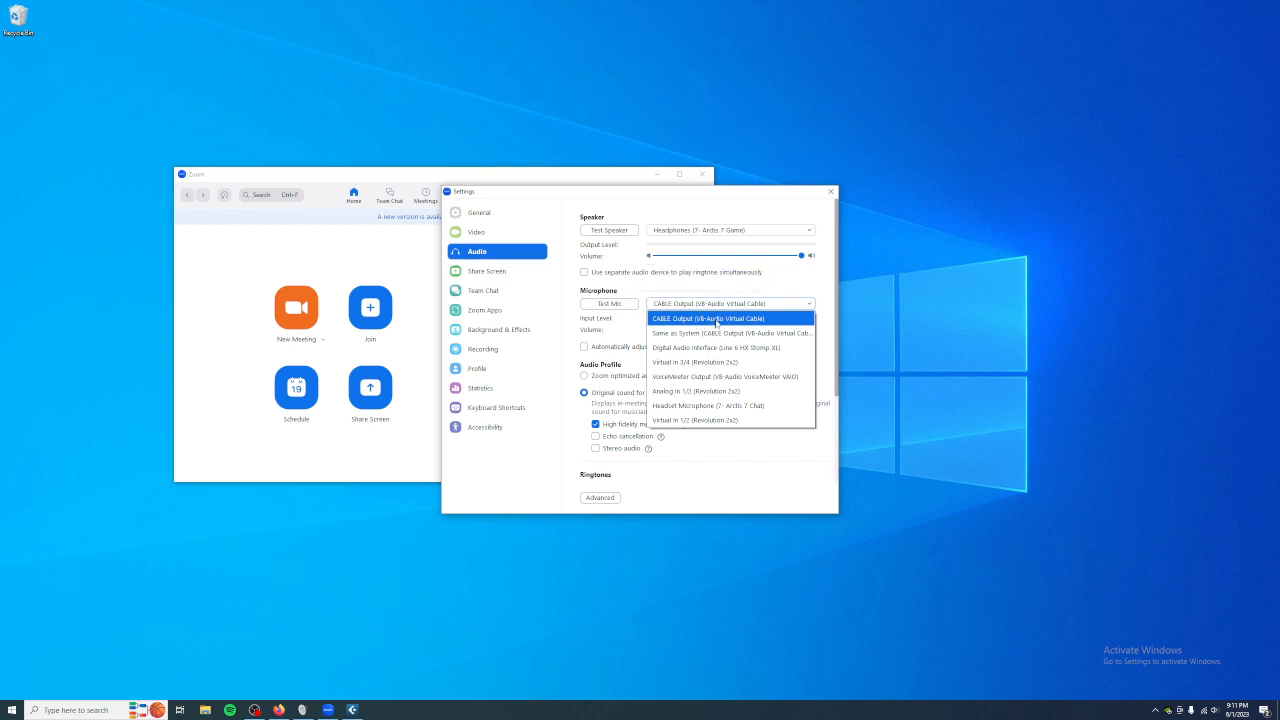
left_click(716, 319)
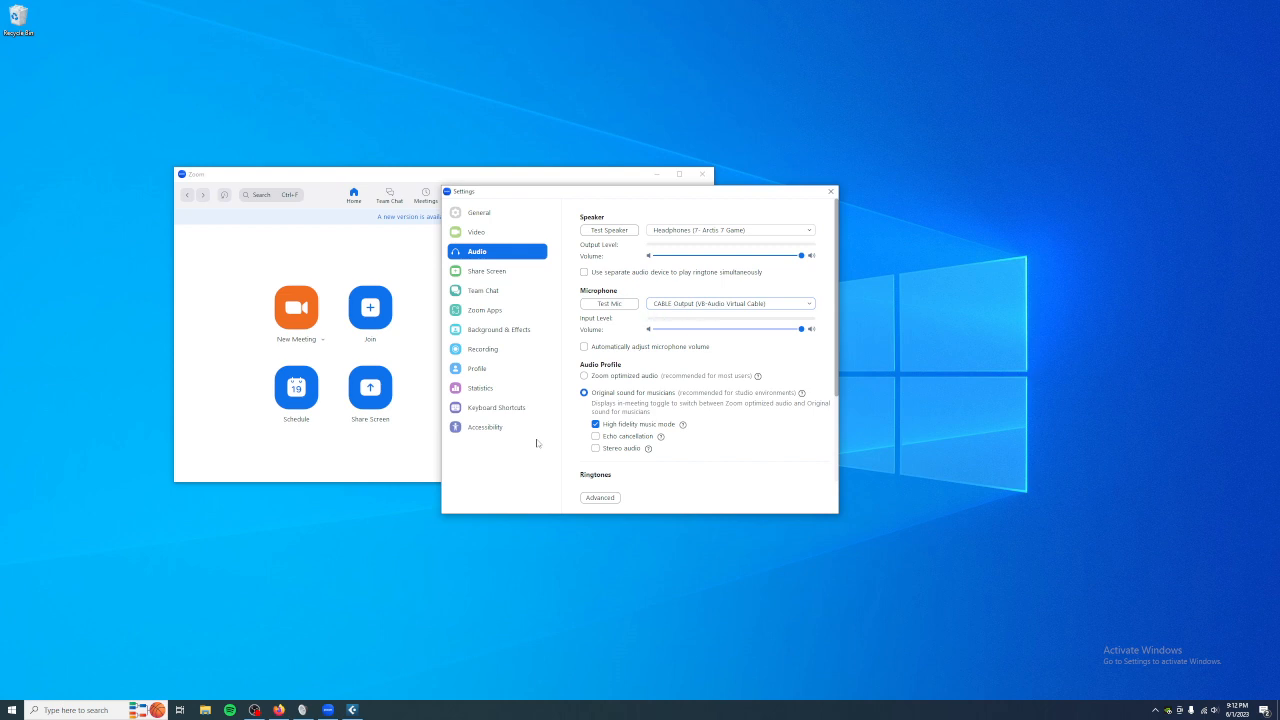
left_click(703, 305)
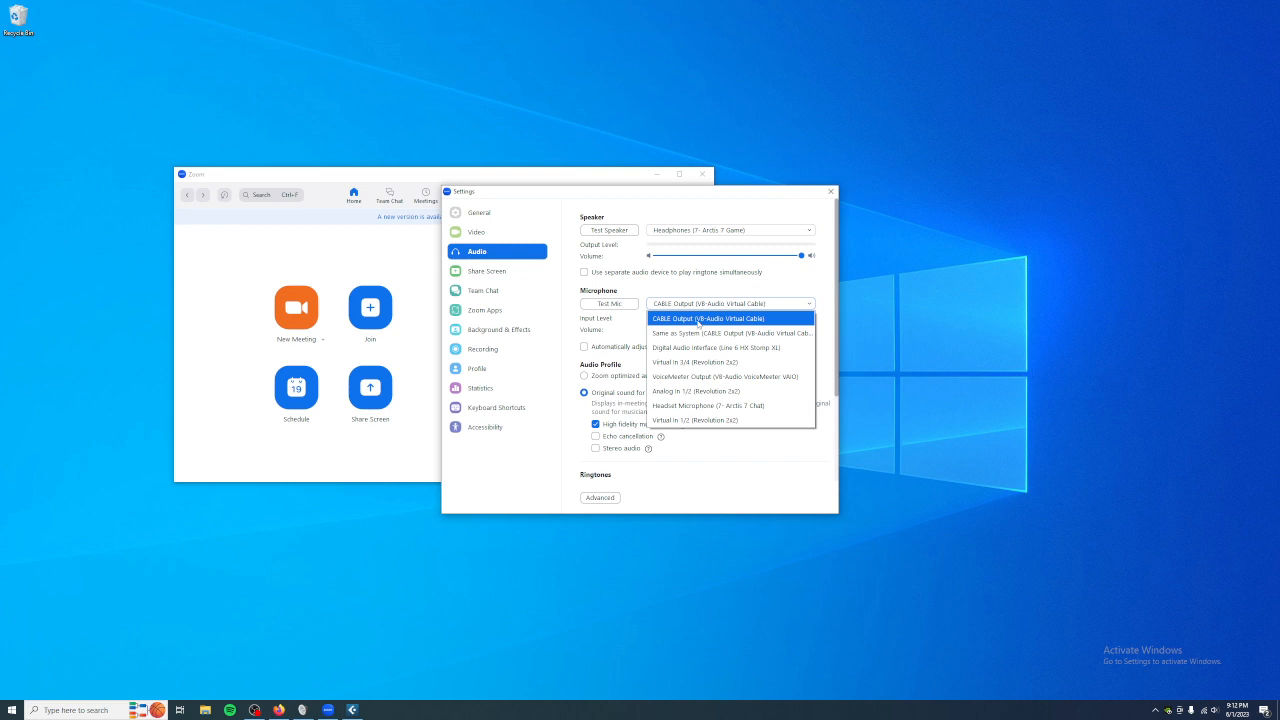
- Switch to OBS, examine the input device in the cubase source's properties, and move the OBS window aside to uncover Zoom
left_click(252, 711)
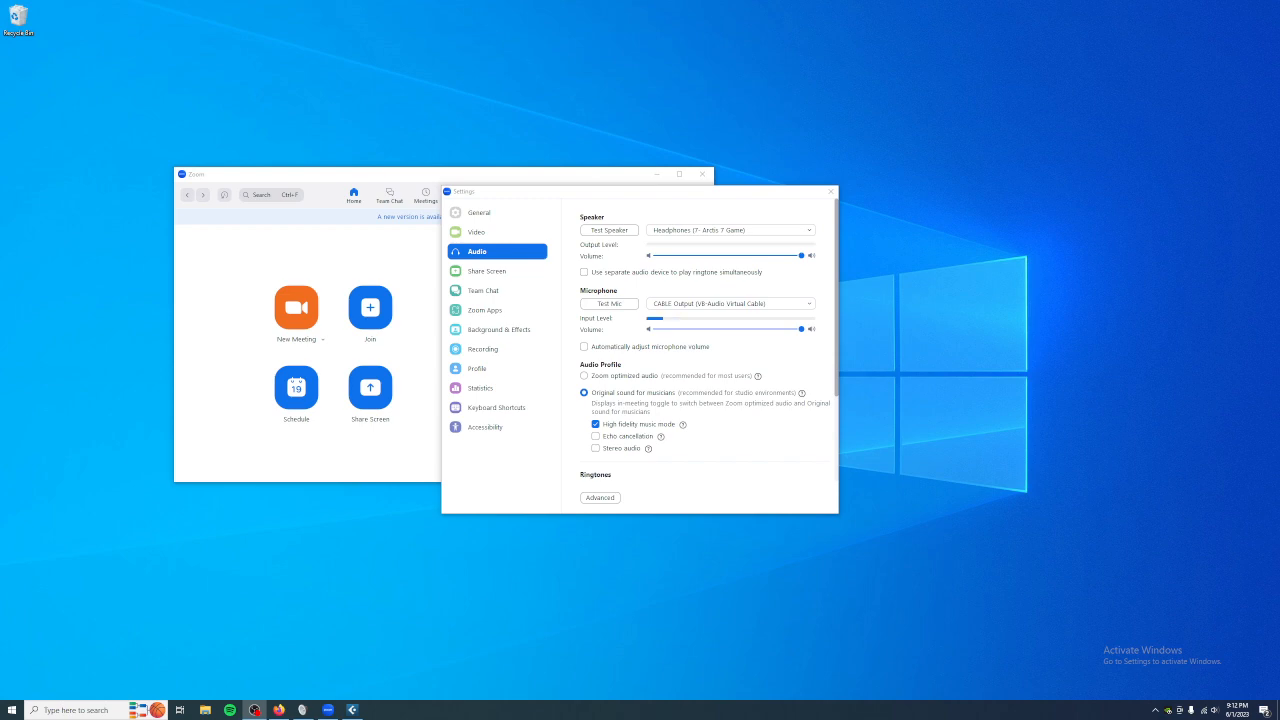
left_click(254, 710)
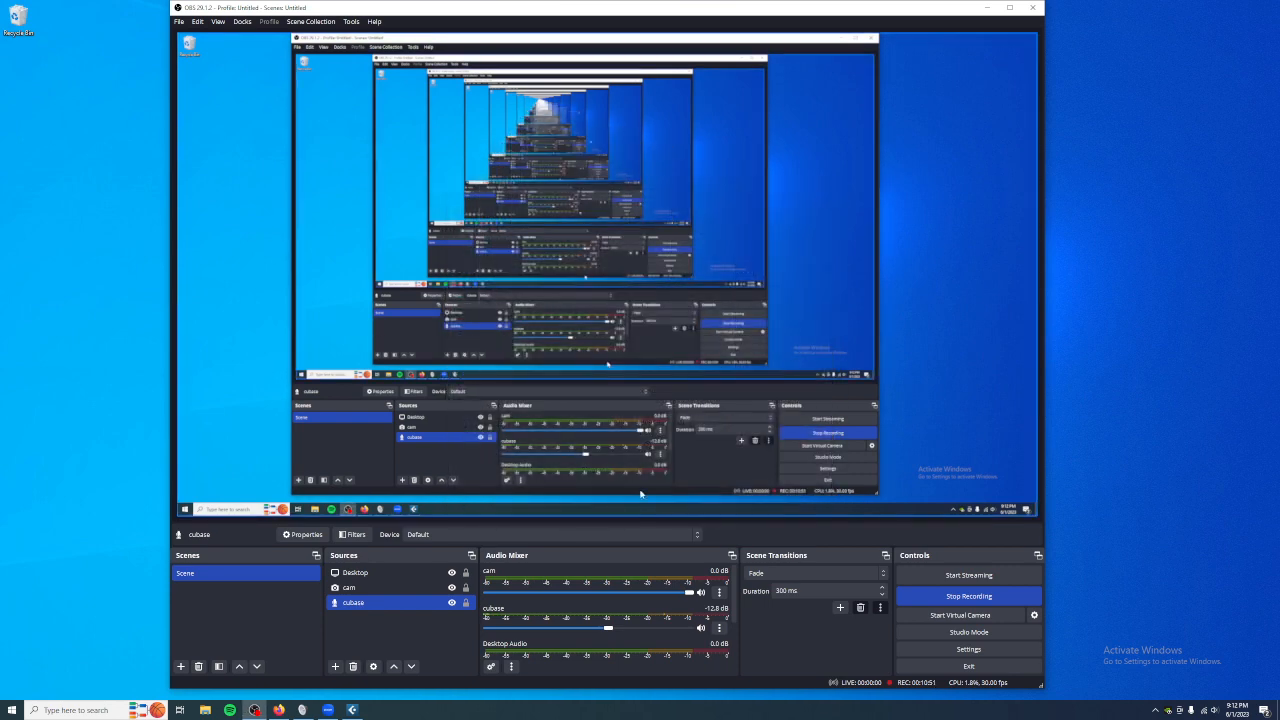
left_click(718, 629)
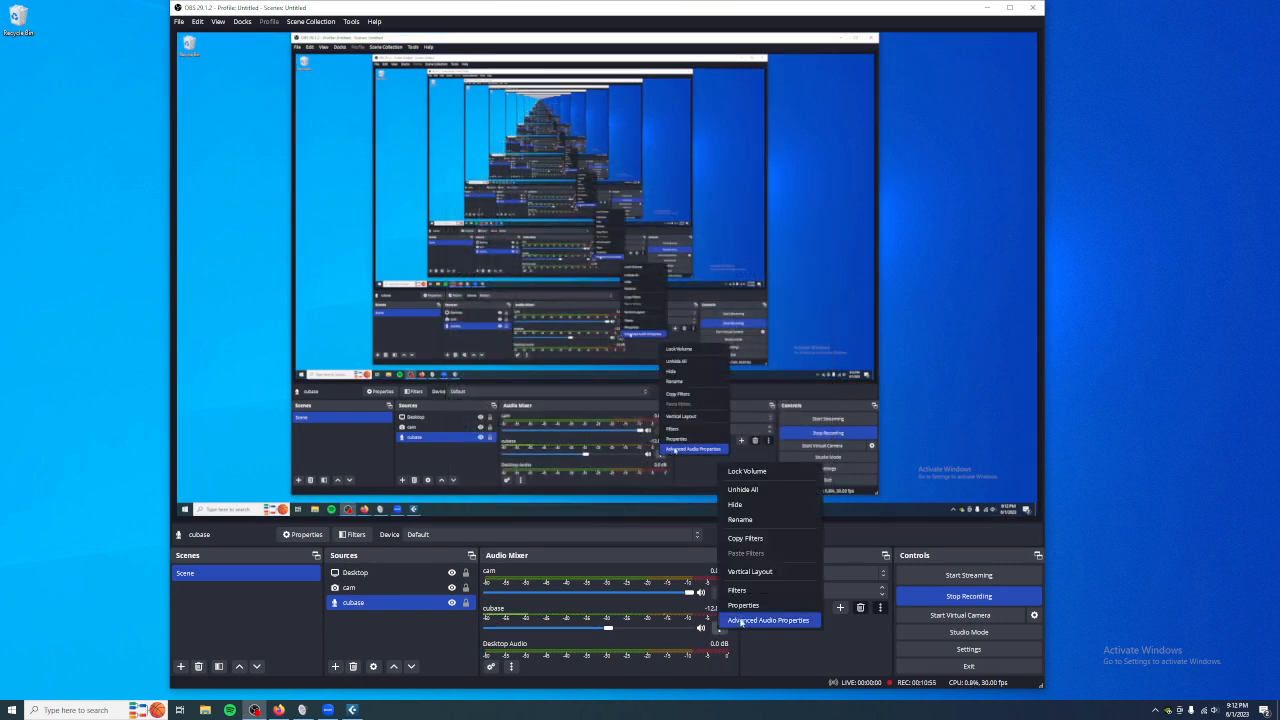
left_click(743, 605)
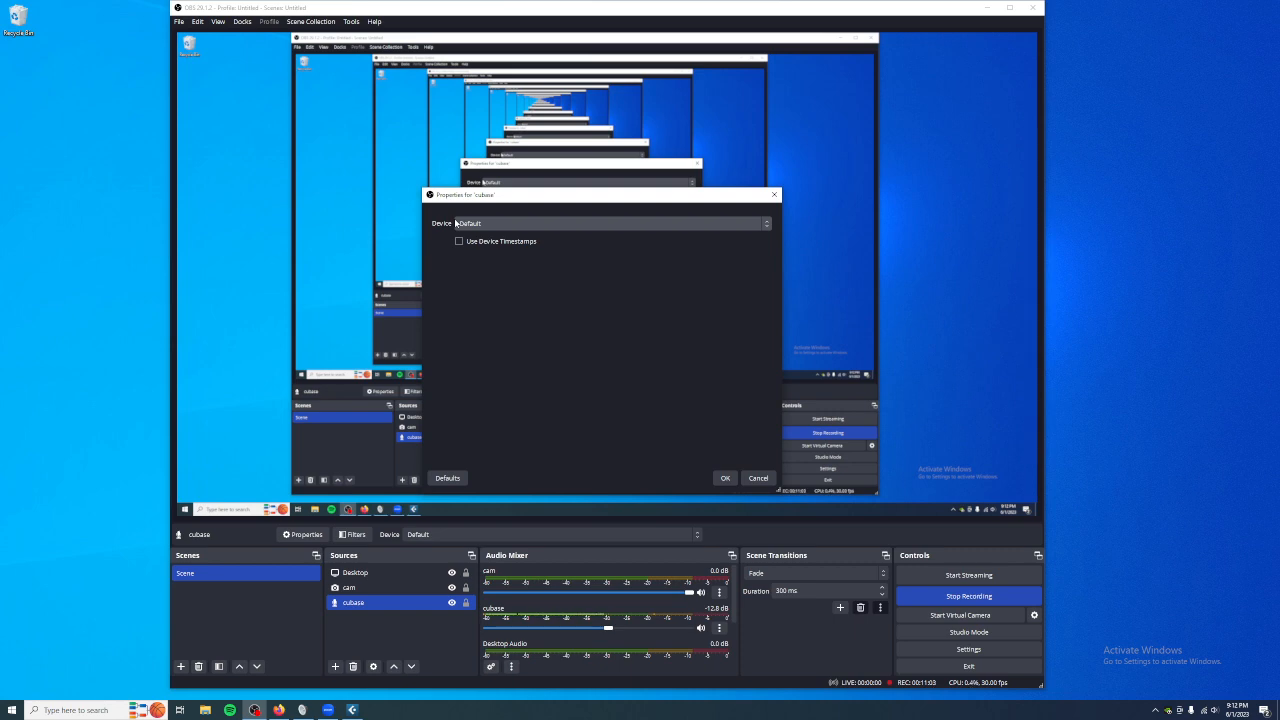
left_click(725, 478)
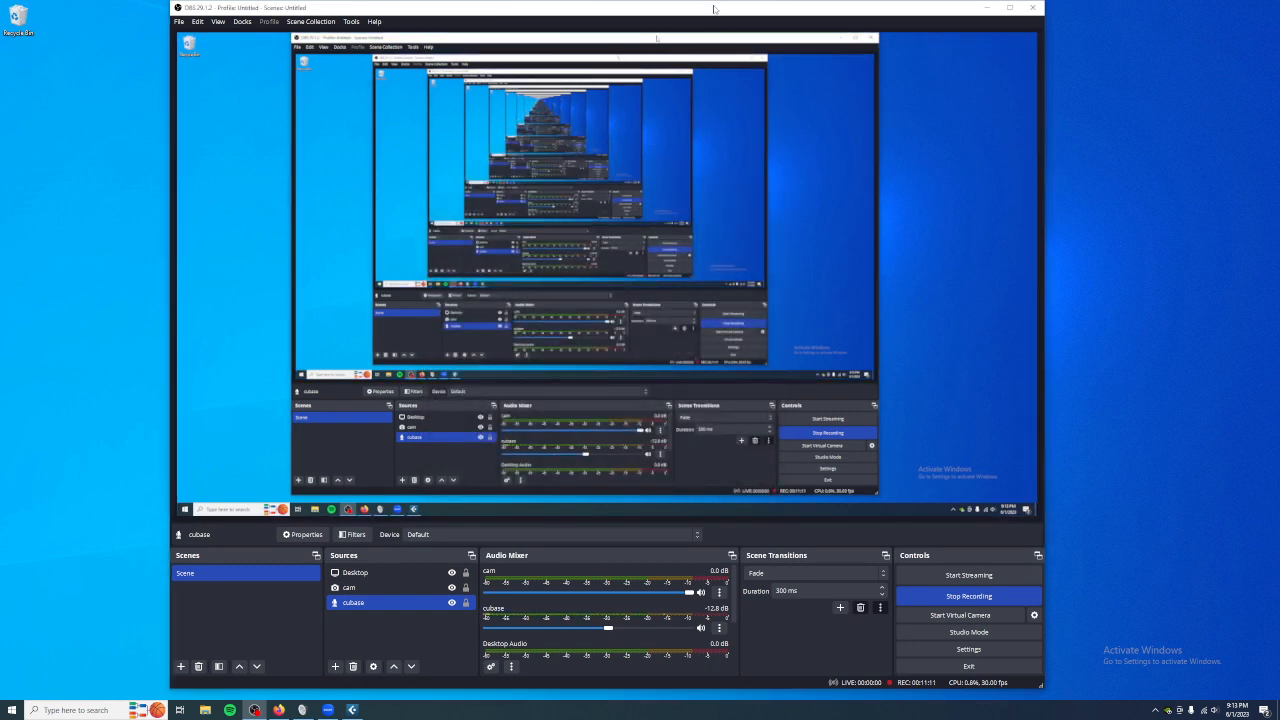
left_click_drag(713, 9, 0, 10)
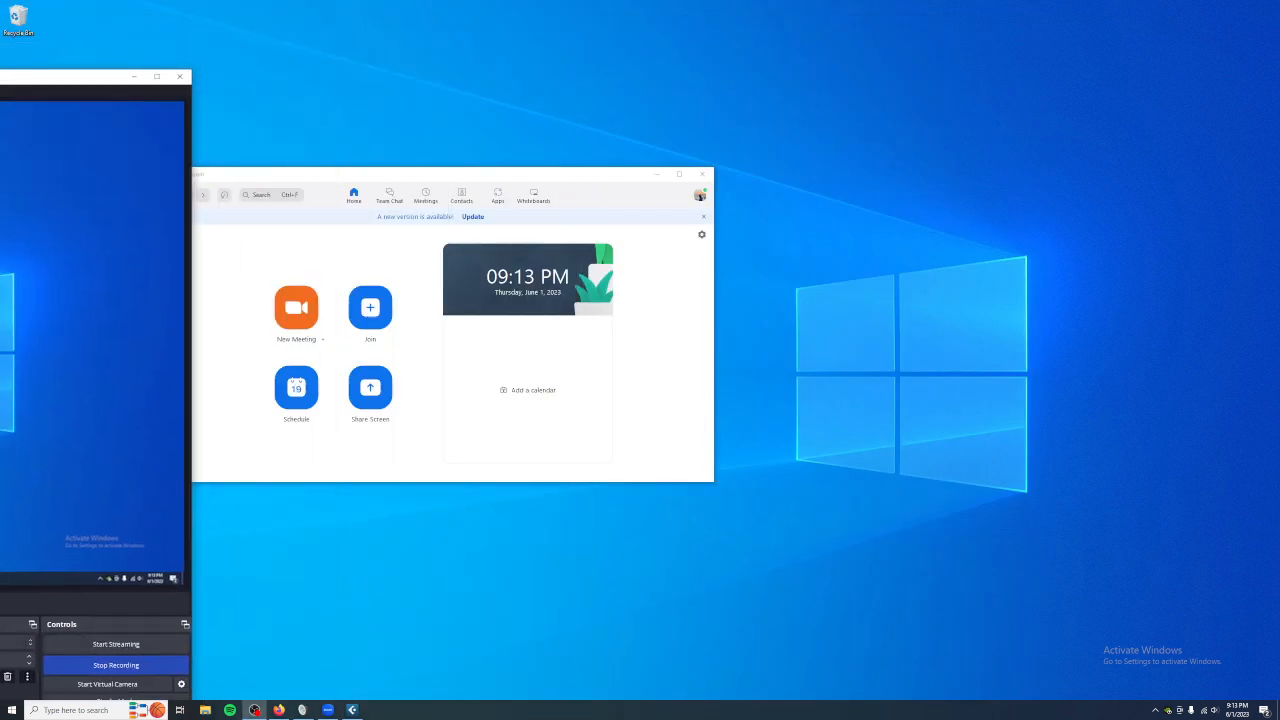